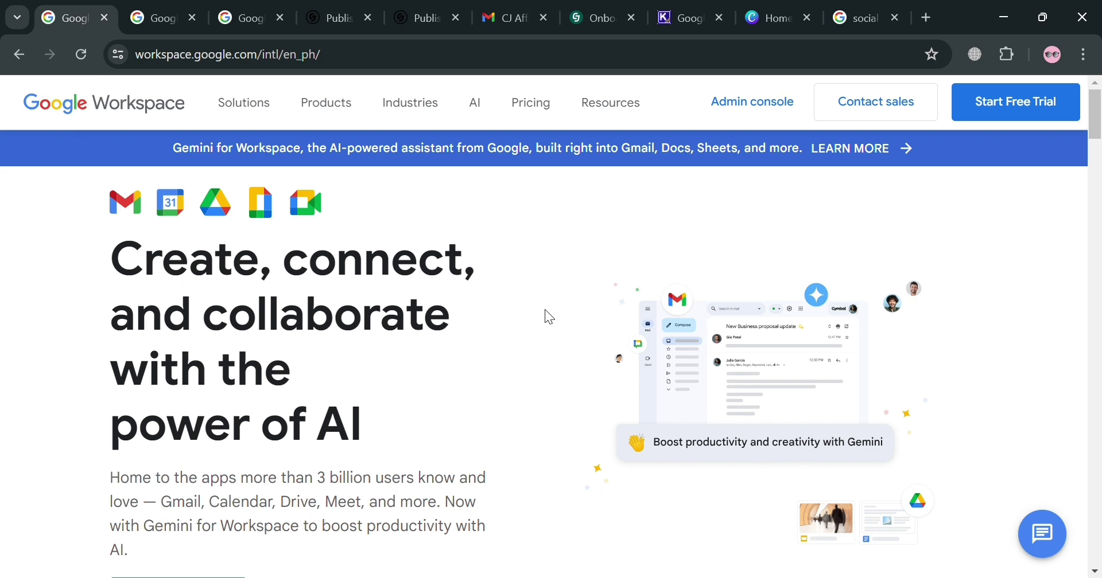
Step: Scroll through the Google Workspace homepage and back up
scroll(670, 225, "down", 2)
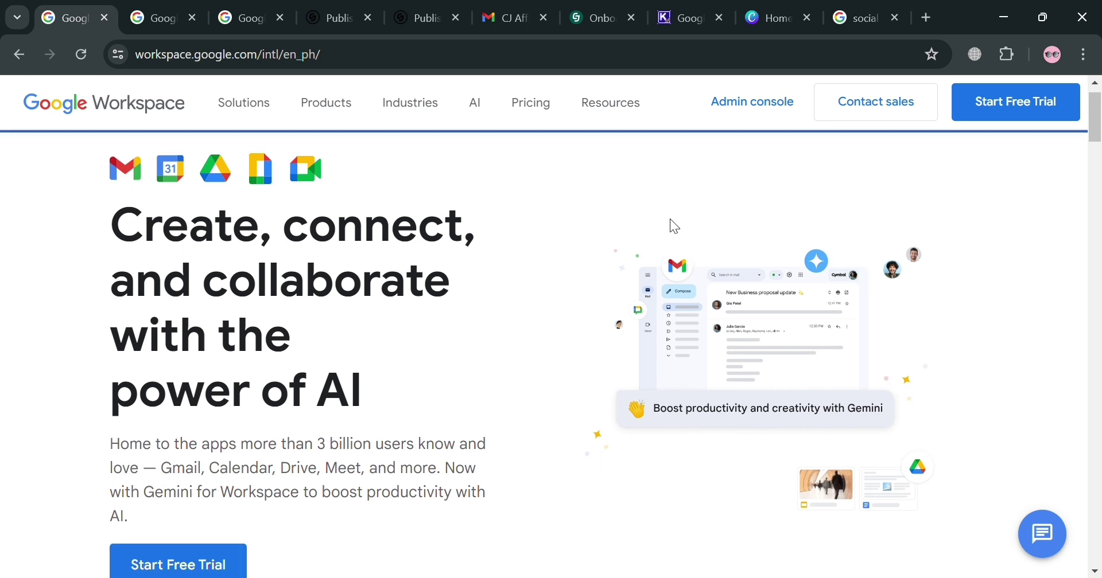
scroll(670, 225, "up", 2)
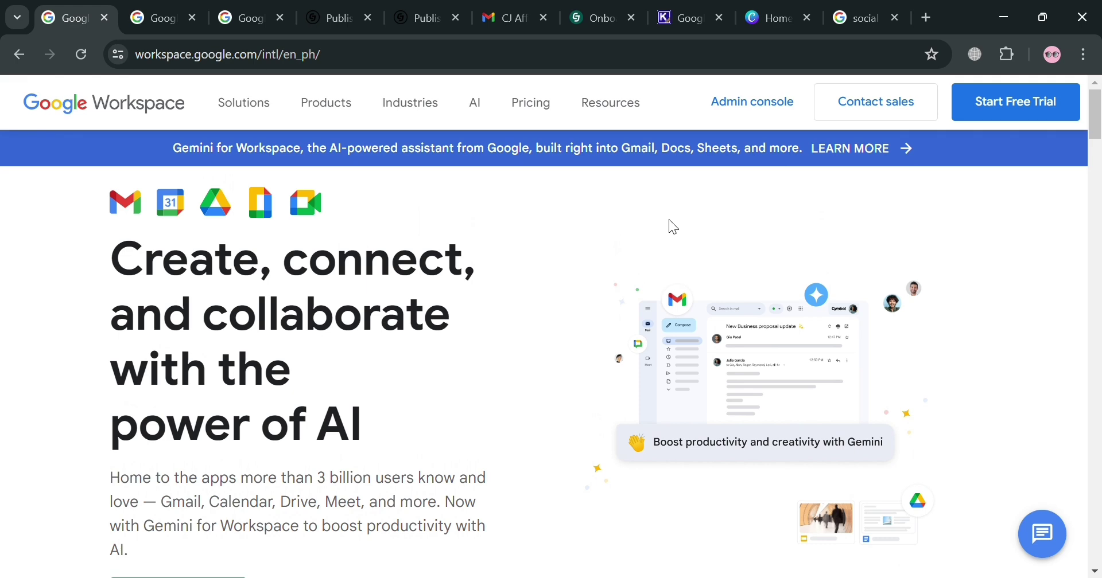
scroll(673, 226, "down", 7)
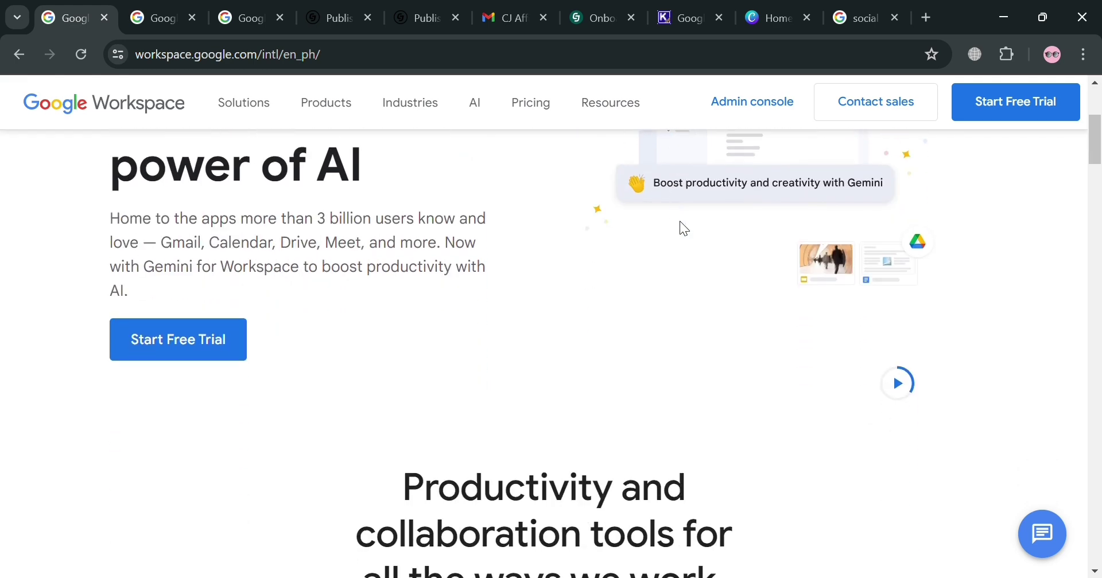
scroll(679, 223, "down", 15)
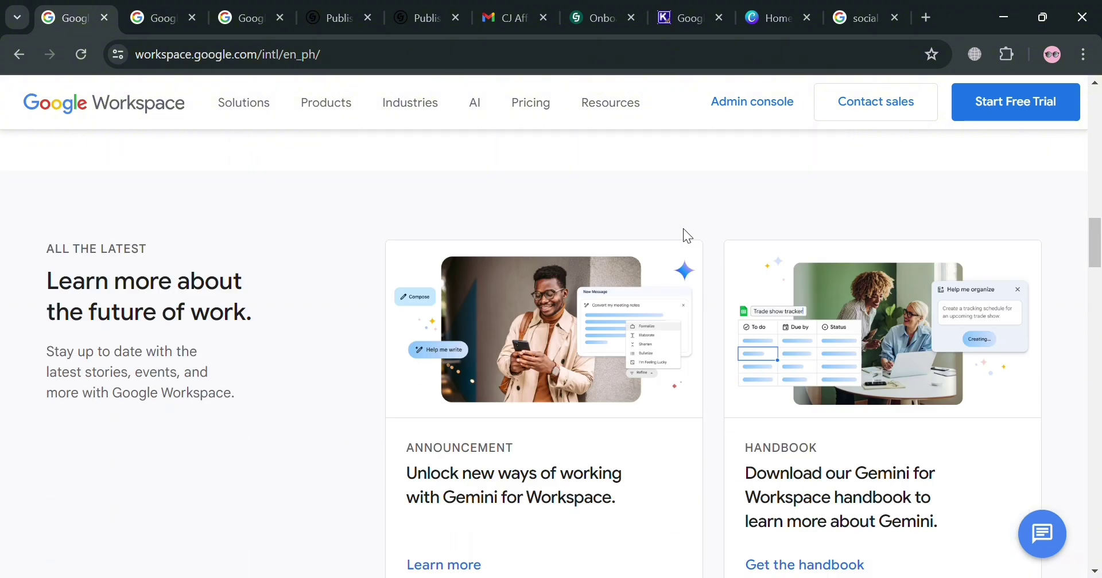
scroll(688, 228, "down", 14)
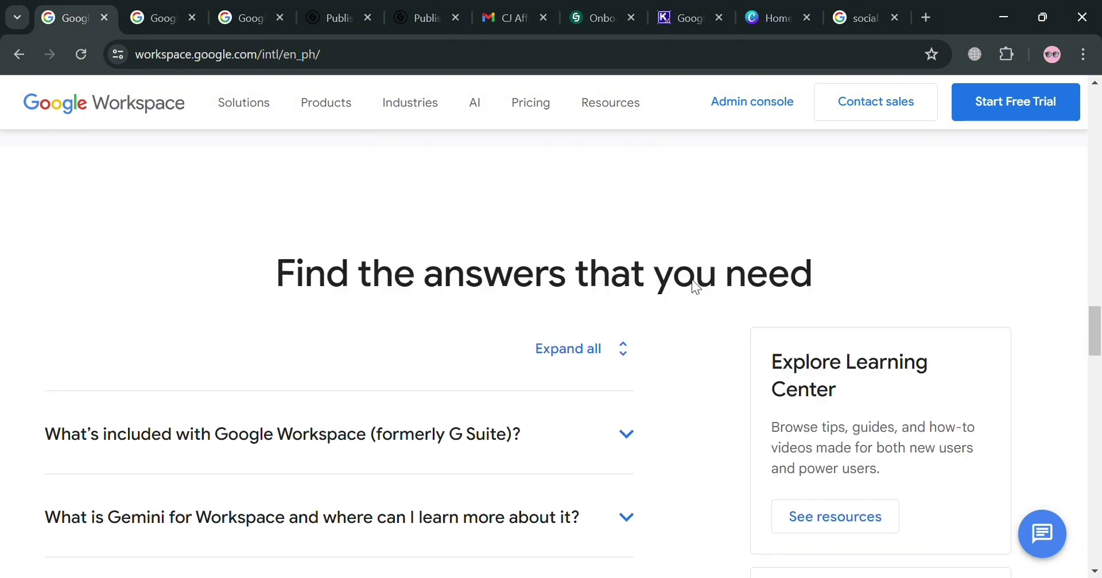
scroll(688, 306, "down", 12)
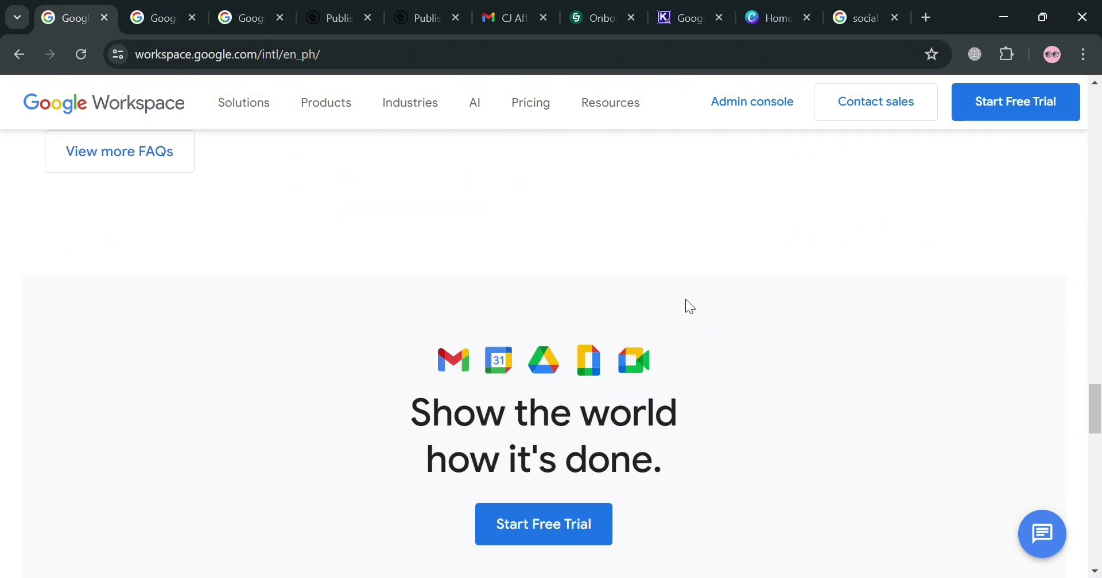
scroll(691, 302, "down", 13)
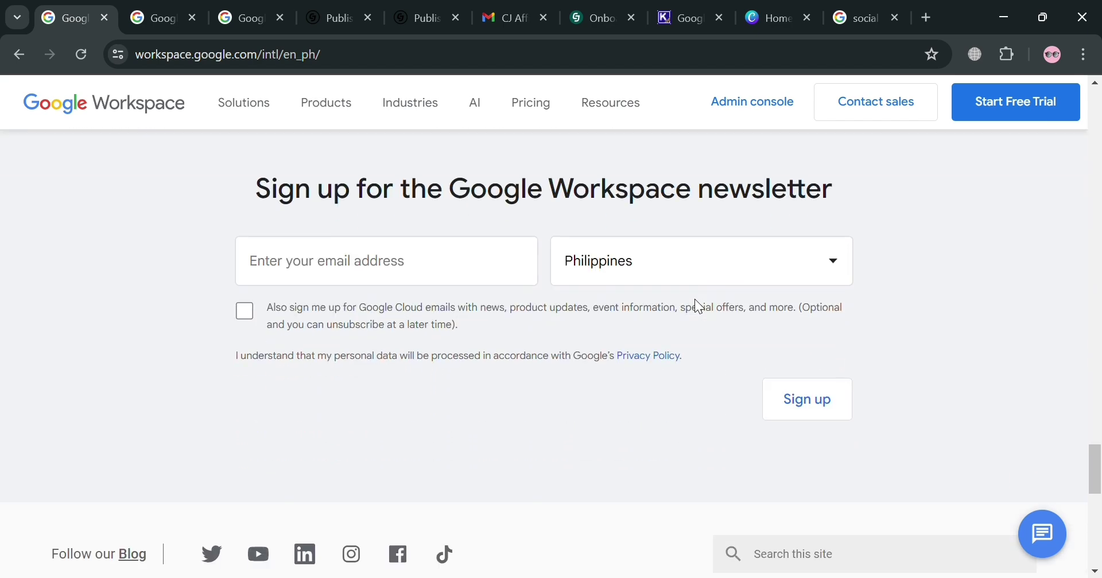
scroll(694, 299, "down", 9)
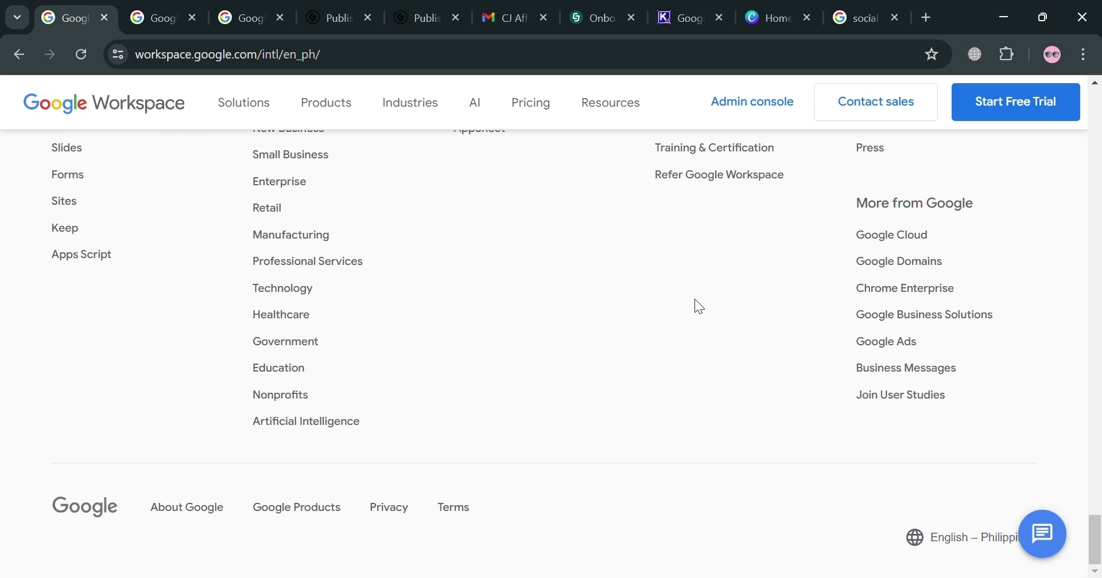
scroll(698, 307, "up", 10)
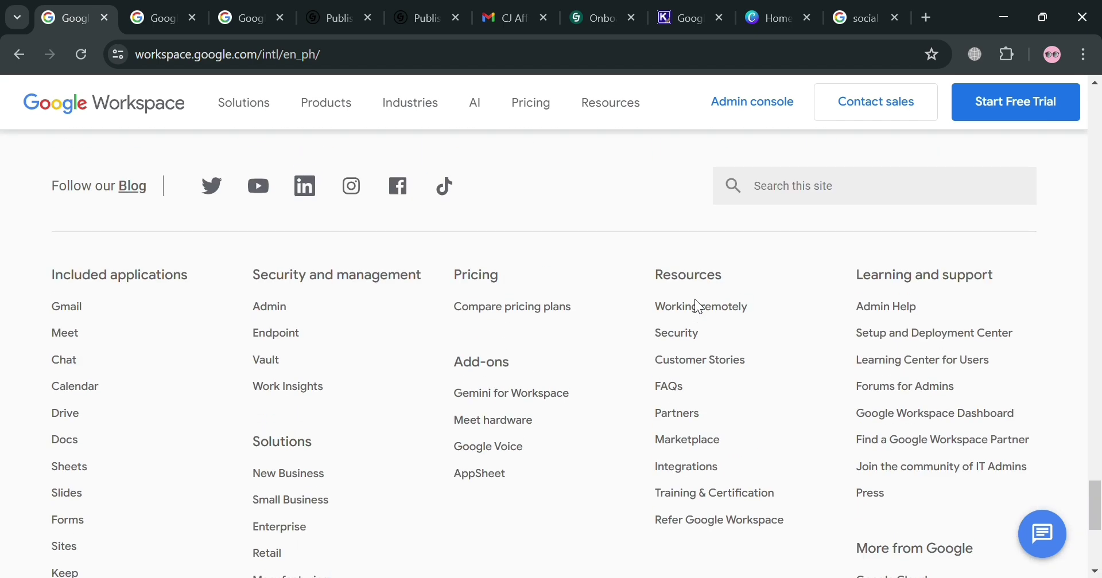
scroll(700, 305, "up", 15)
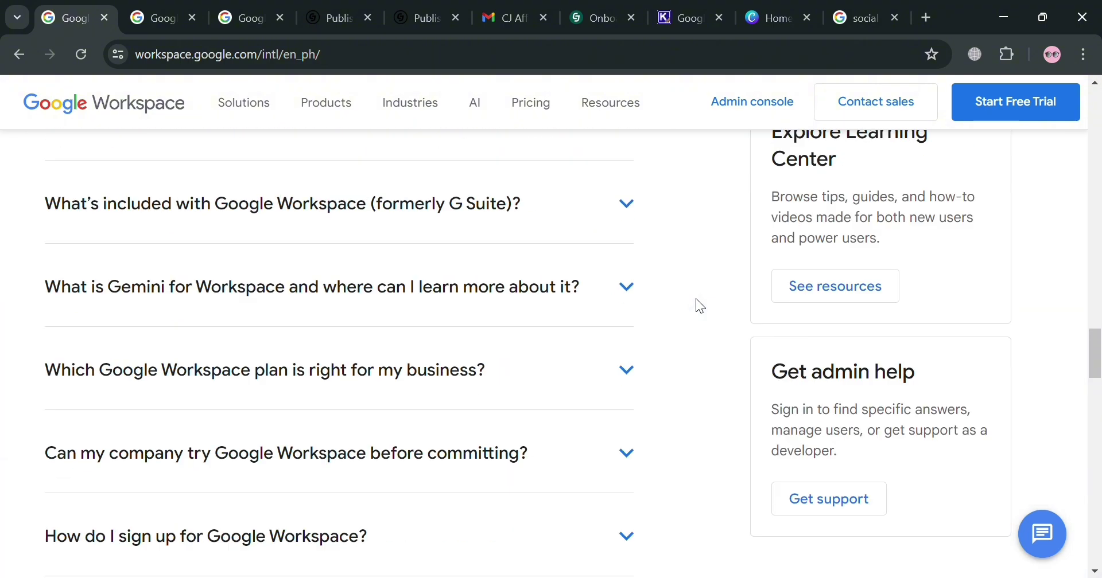
scroll(696, 300, "up", 15)
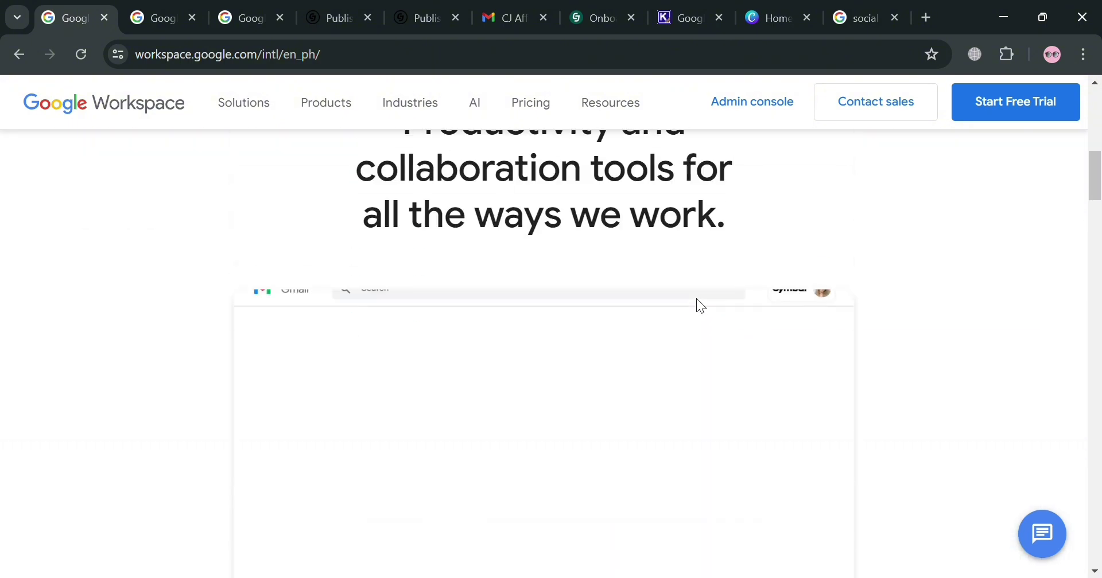
scroll(718, 306, "up", 2)
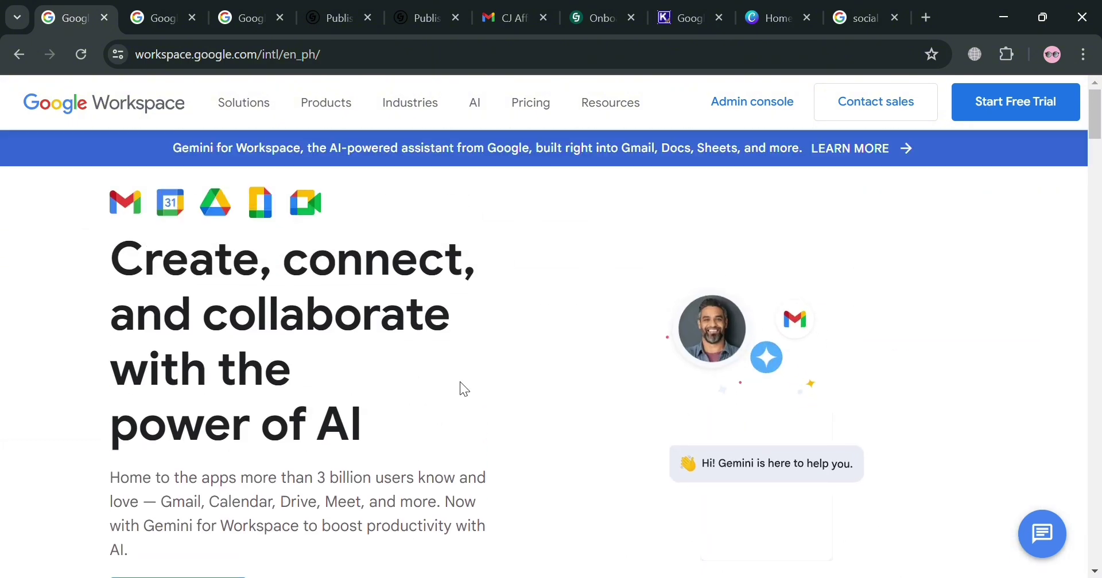
scroll(622, 347, "down", 2)
scroll(499, 273, "up", 2)
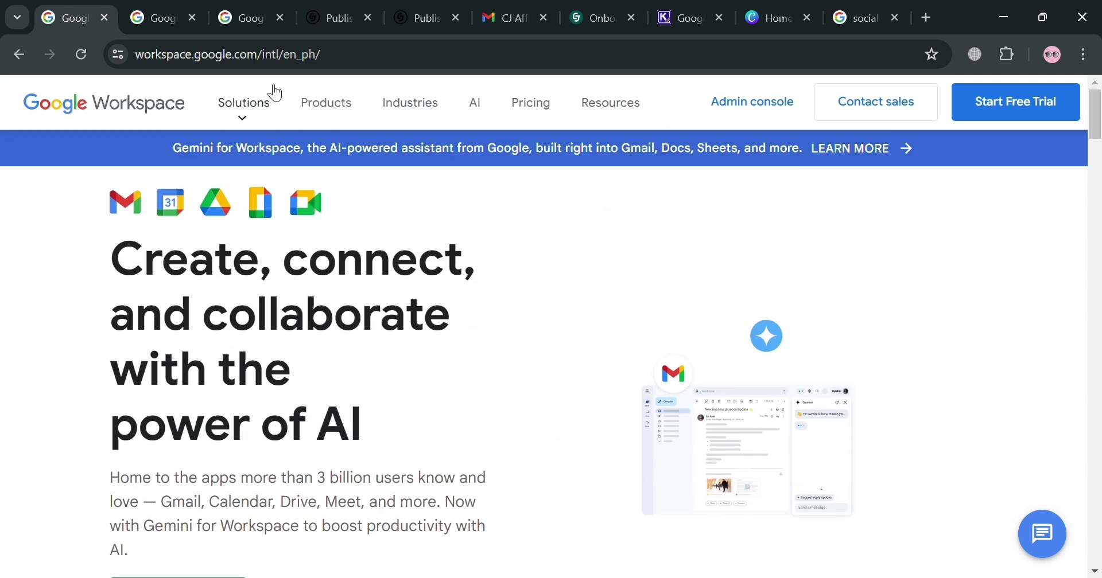
Step: Look over the Solutions, Products and Industries menus, then close the Industries overview
left_click(257, 125)
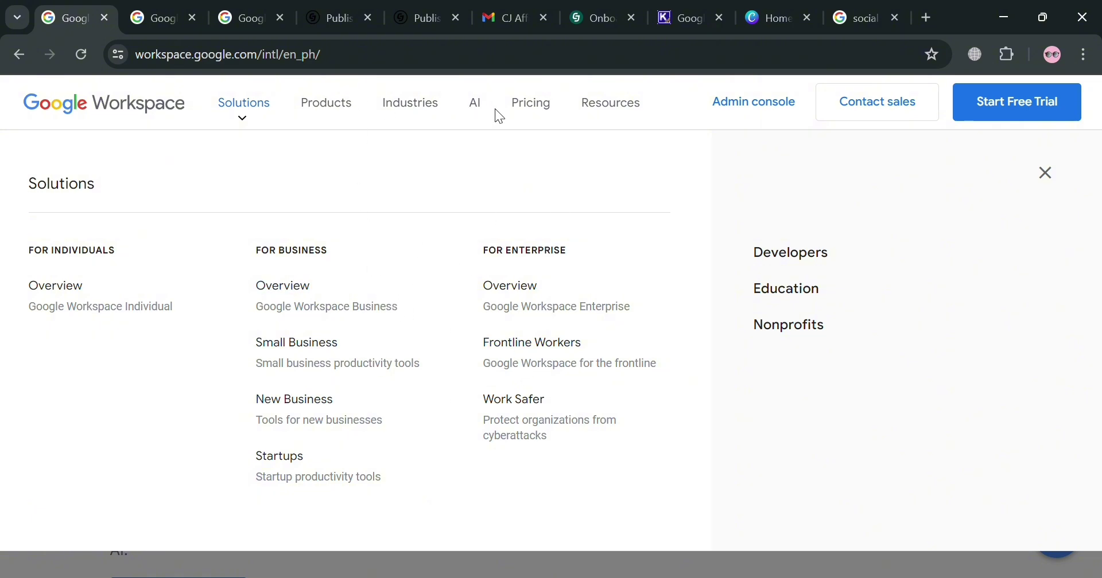
left_click(333, 110)
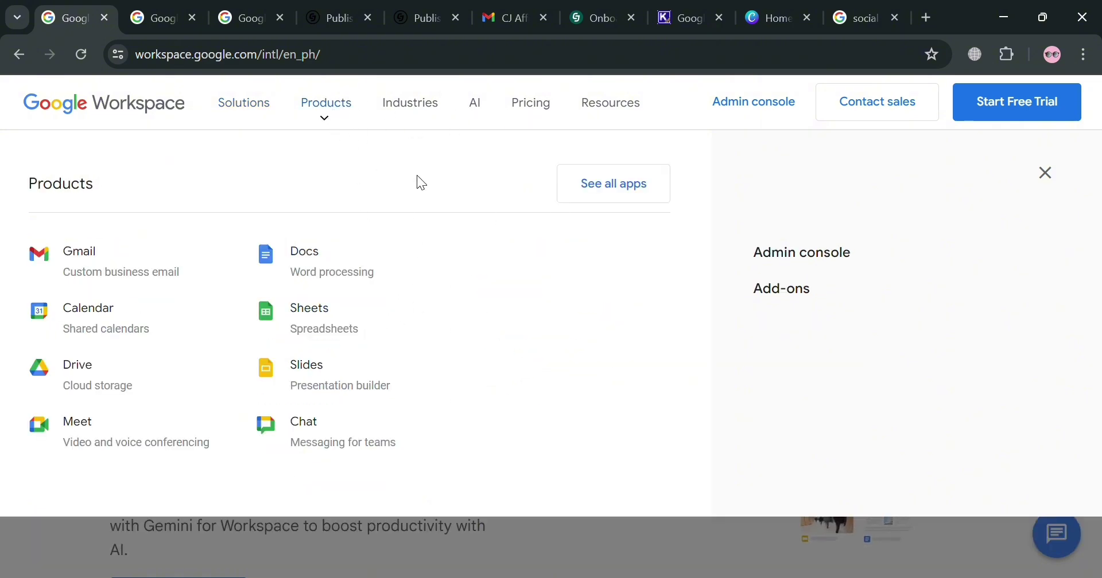
left_click(427, 104)
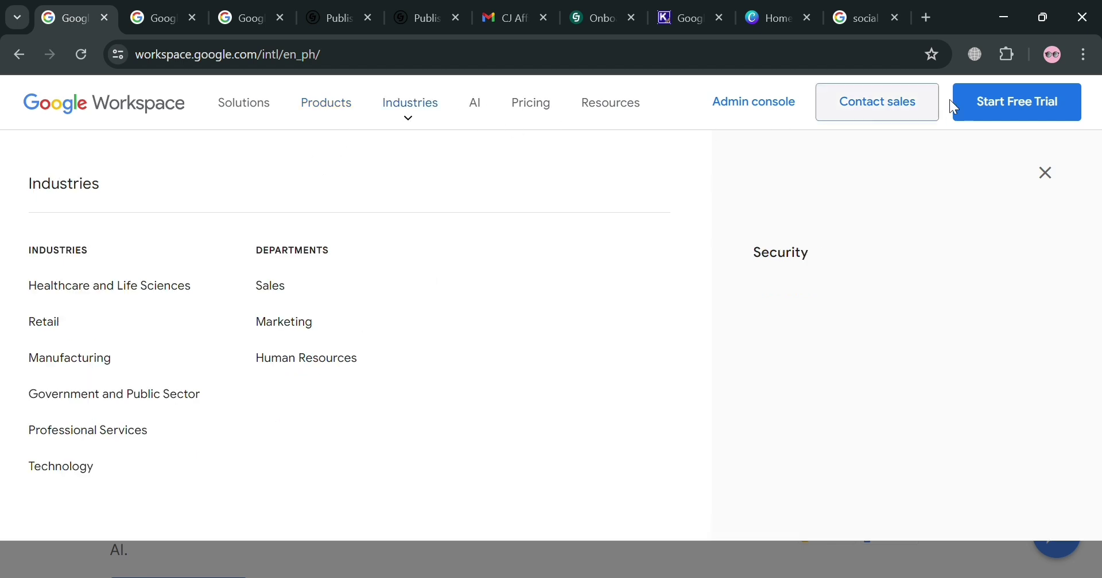
left_click(1045, 174)
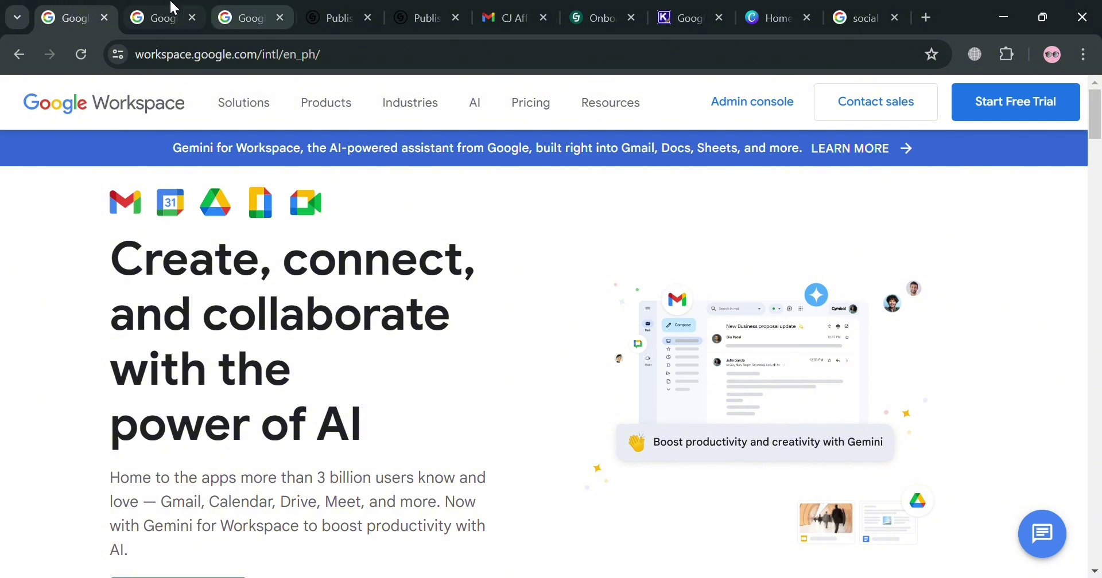
Step: Switch to the Affiliate Program page and read its How it Works section and checklist
left_click(244, 18)
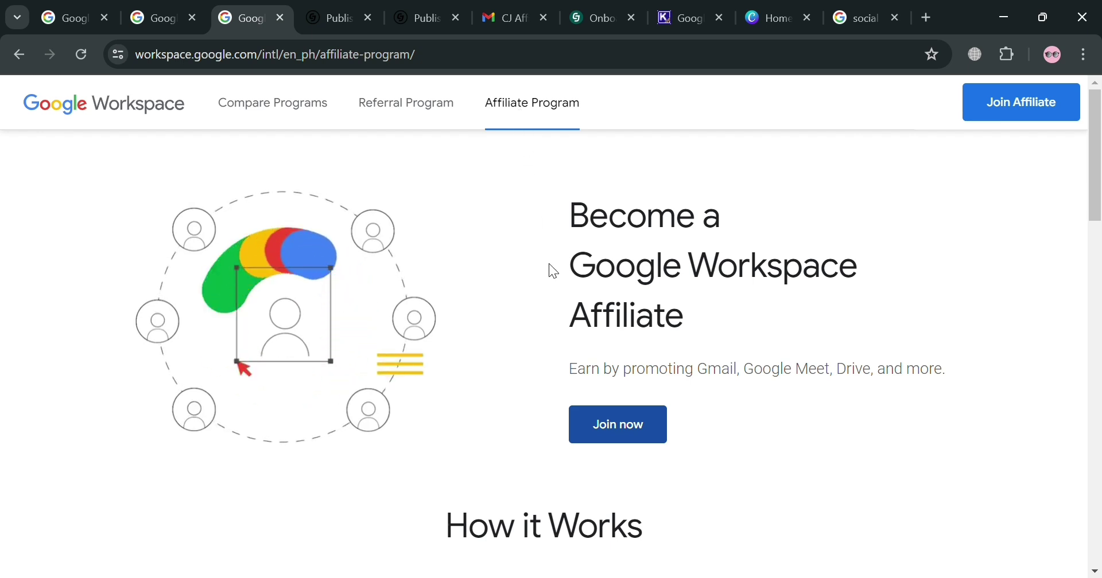
scroll(559, 299, "down", 3)
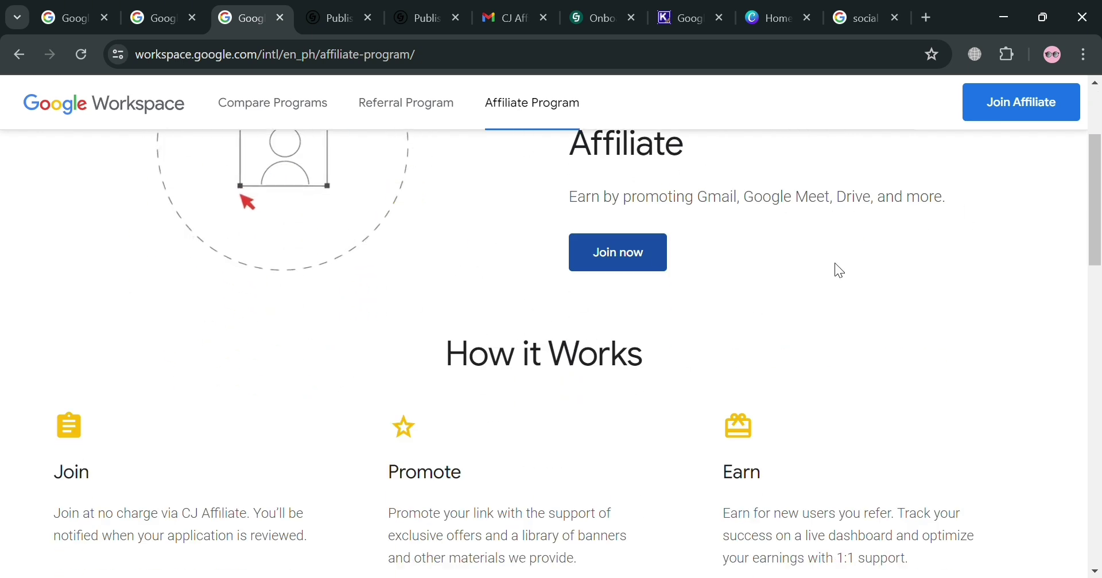
scroll(418, 409, "down", 1)
scroll(418, 410, "down", 3)
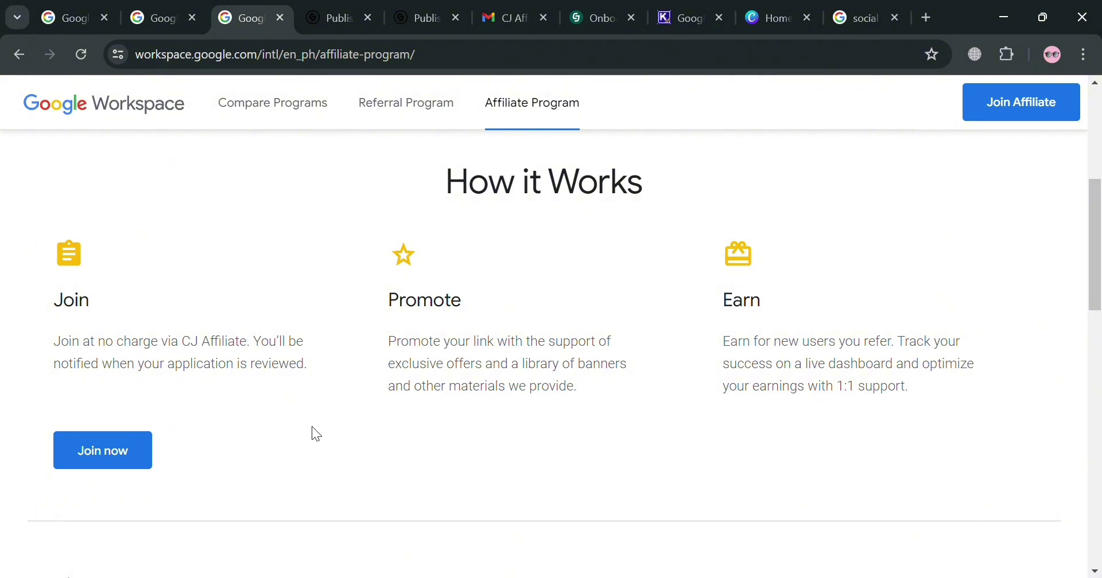
scroll(337, 434, "down", 6)
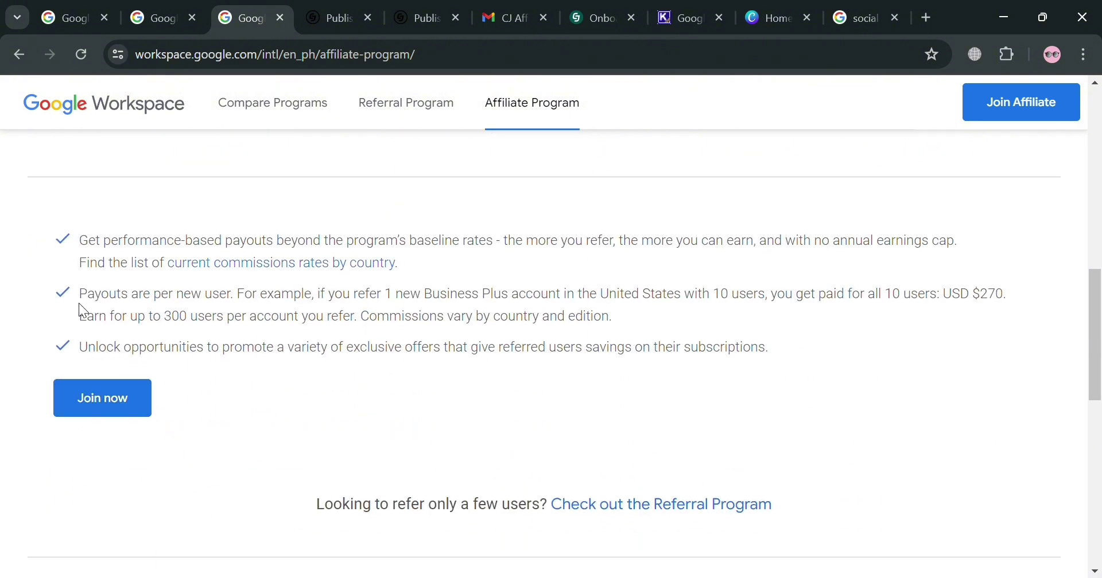
scroll(708, 258, "down", 2)
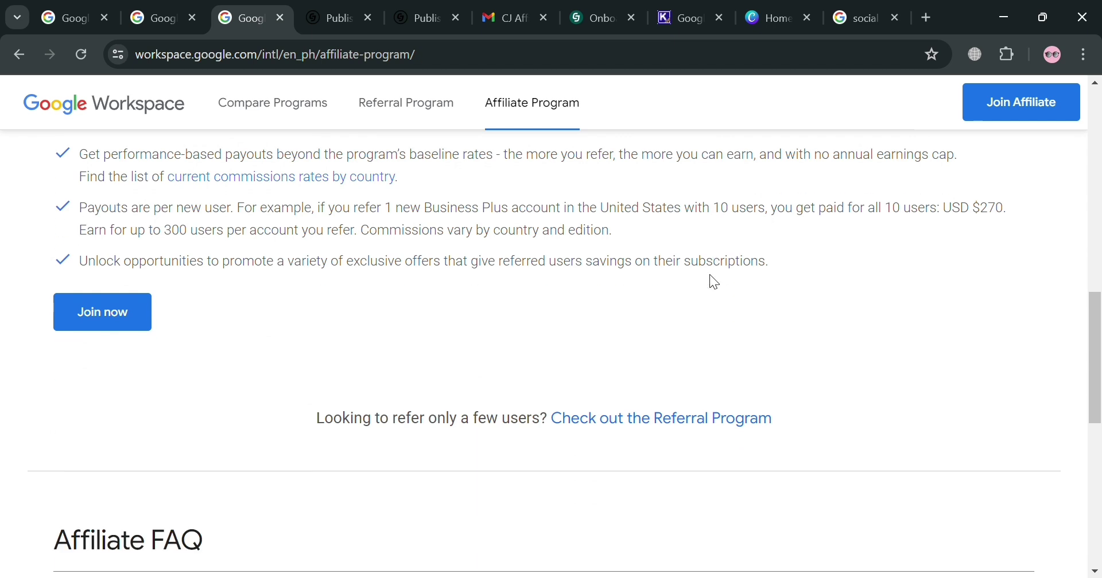
scroll(710, 274, "up", 10)
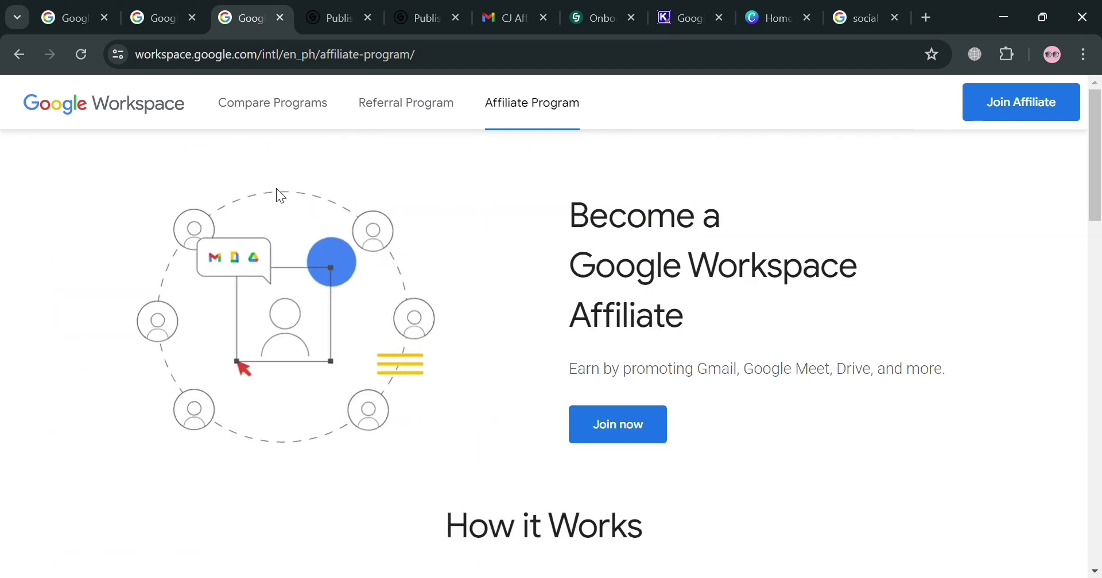
Step: Review the CJ publisher sign-up page, confirm the email was sent, and open the CJ confirmation email
left_click(314, 9)
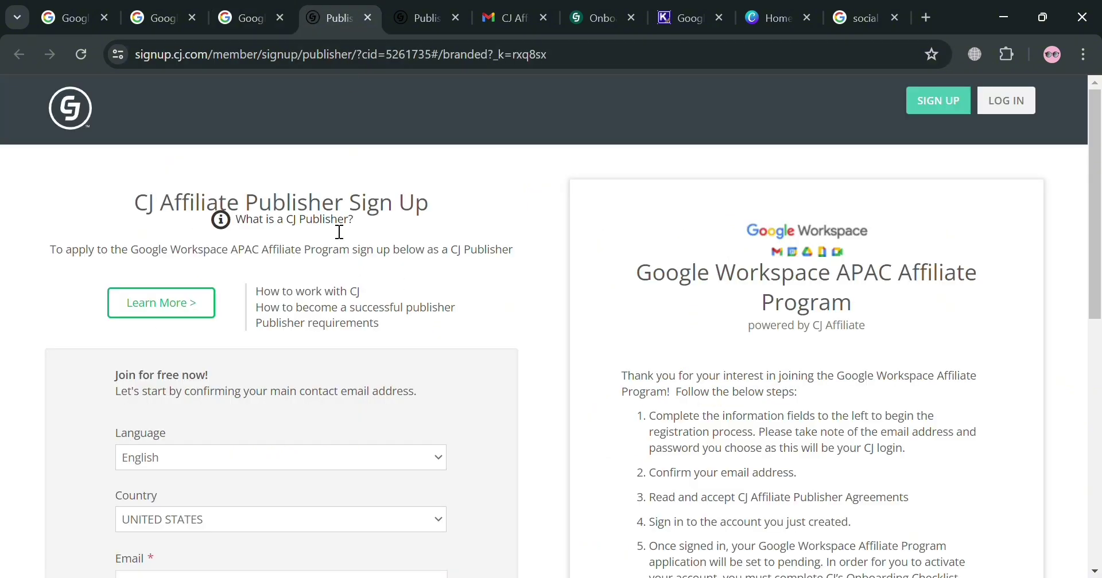
scroll(333, 235, "down", 2)
scroll(356, 246, "up", 2)
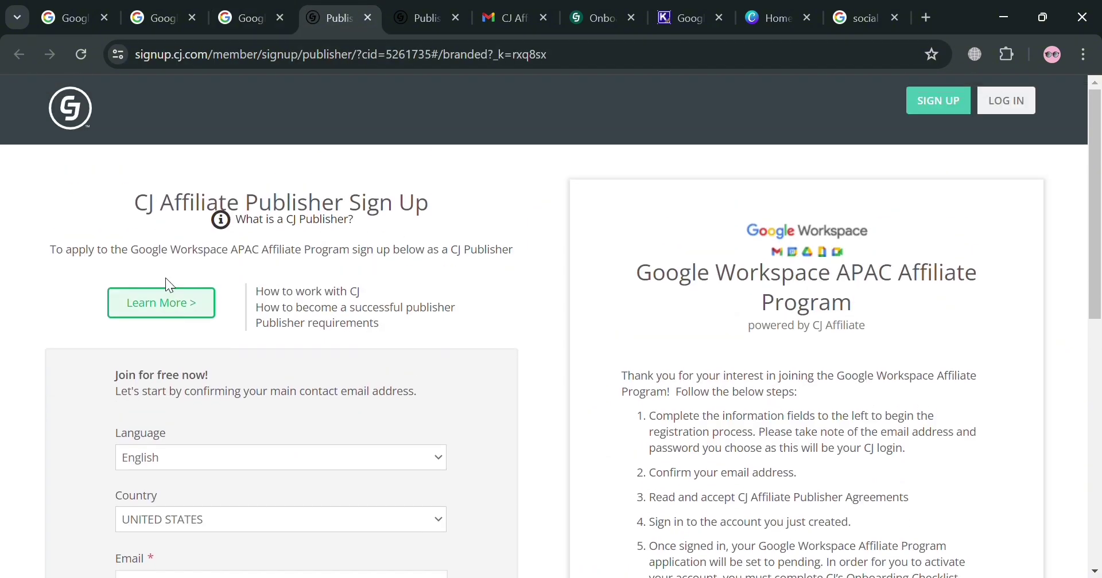
scroll(275, 315, "down", 2)
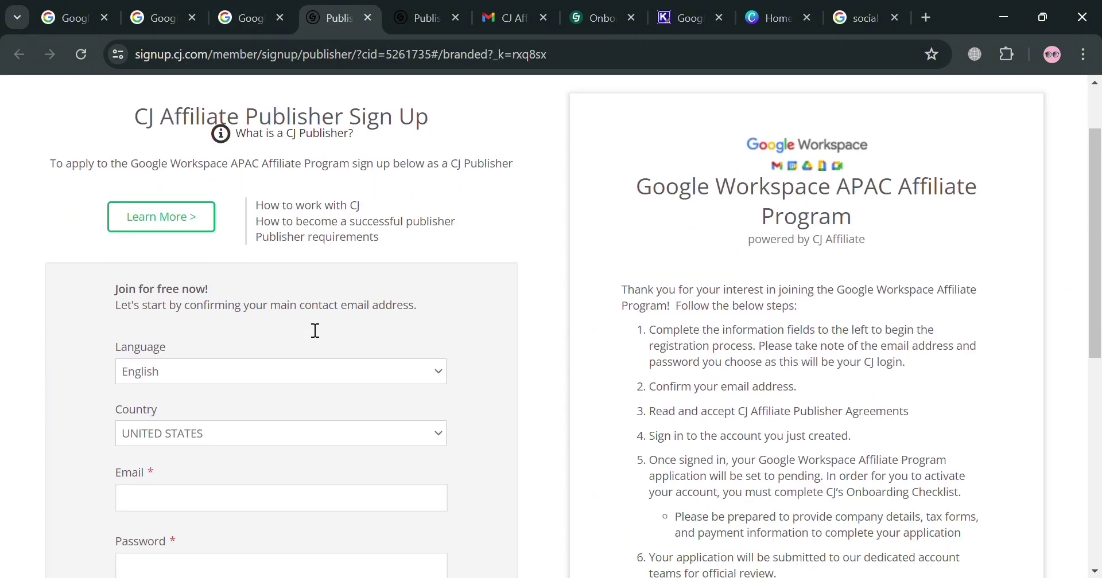
scroll(315, 331, "down", 2)
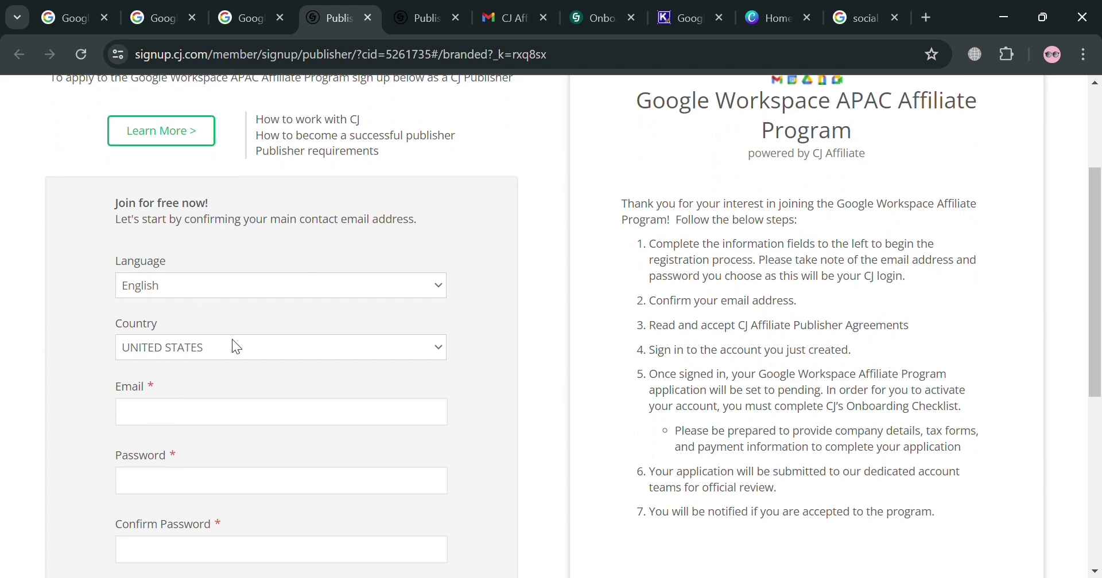
scroll(236, 347, "down", 4)
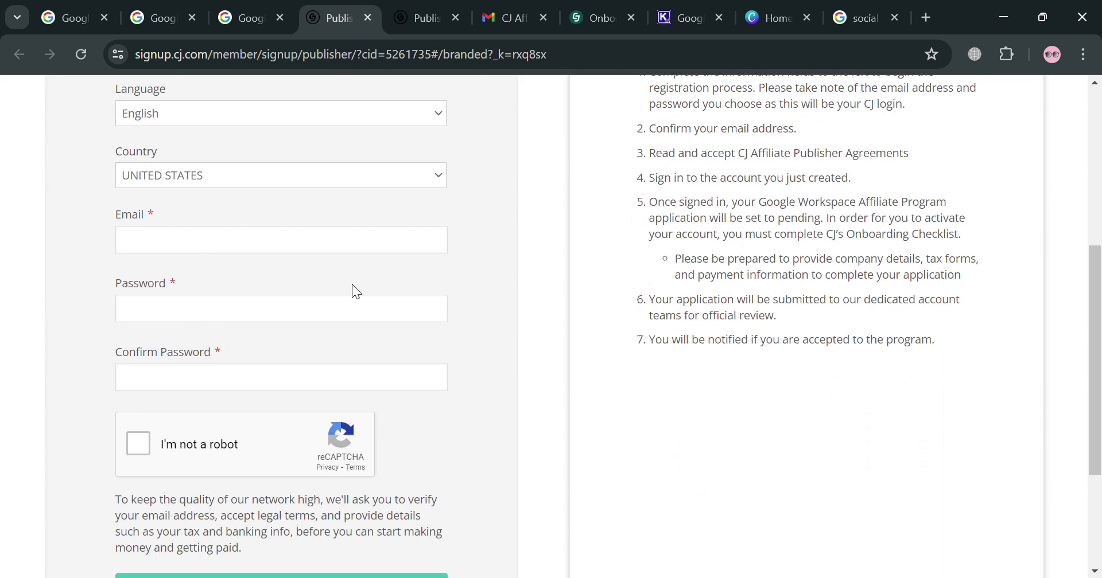
scroll(216, 405, "down", 2)
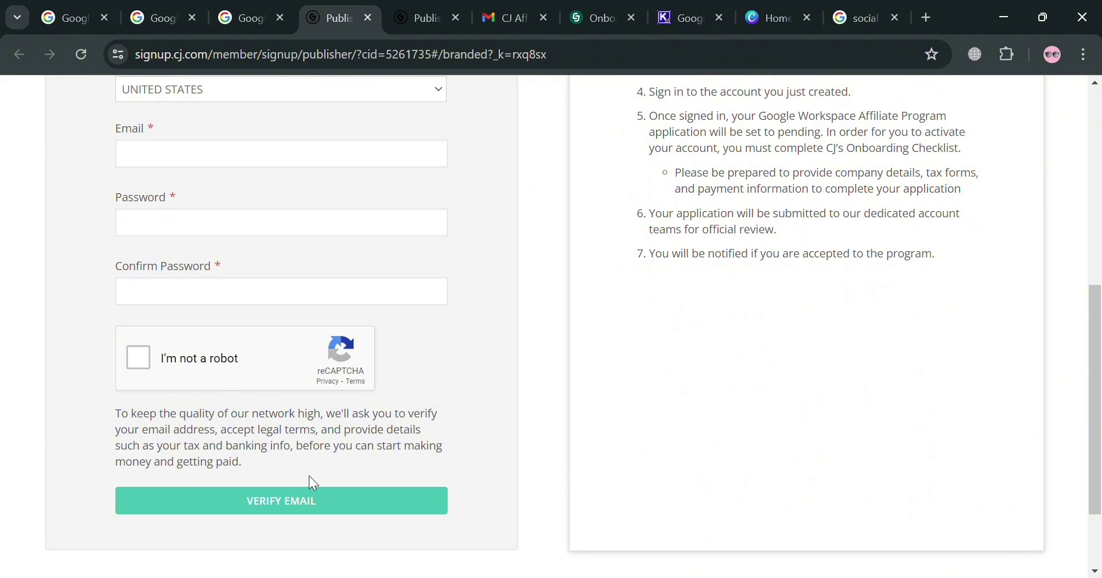
scroll(381, 413, "down", 2)
left_click(432, 9)
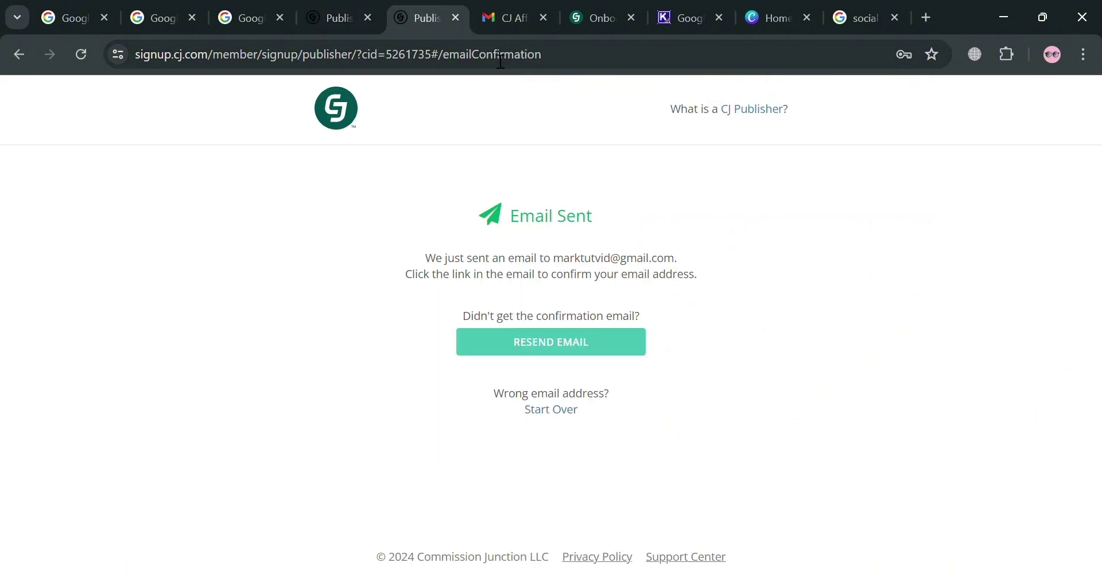
left_click(502, 12)
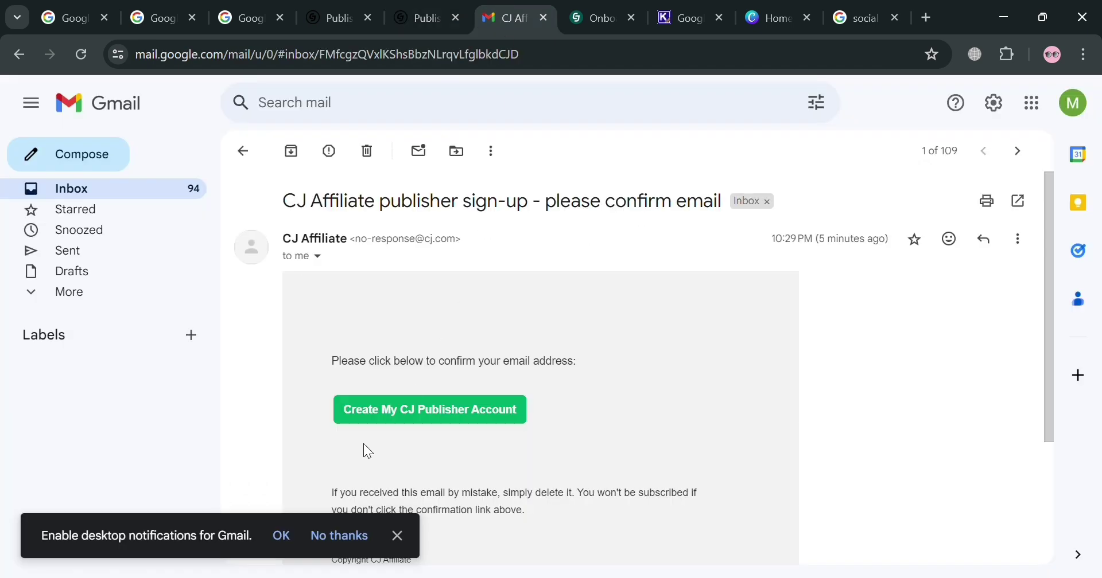
left_click(397, 536)
scroll(452, 423, "down", 4)
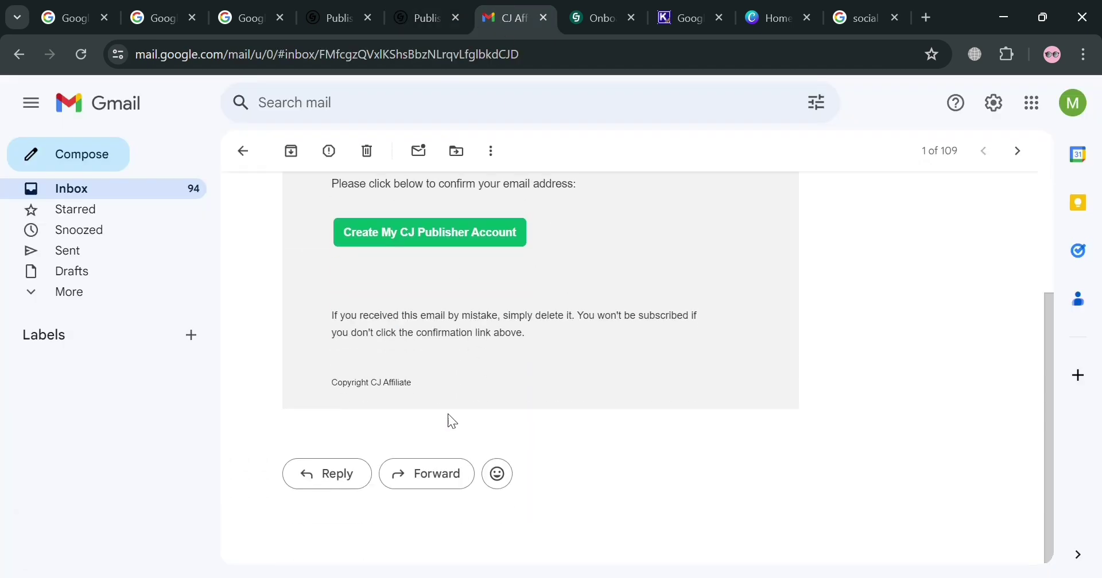
scroll(455, 337, "up", 3)
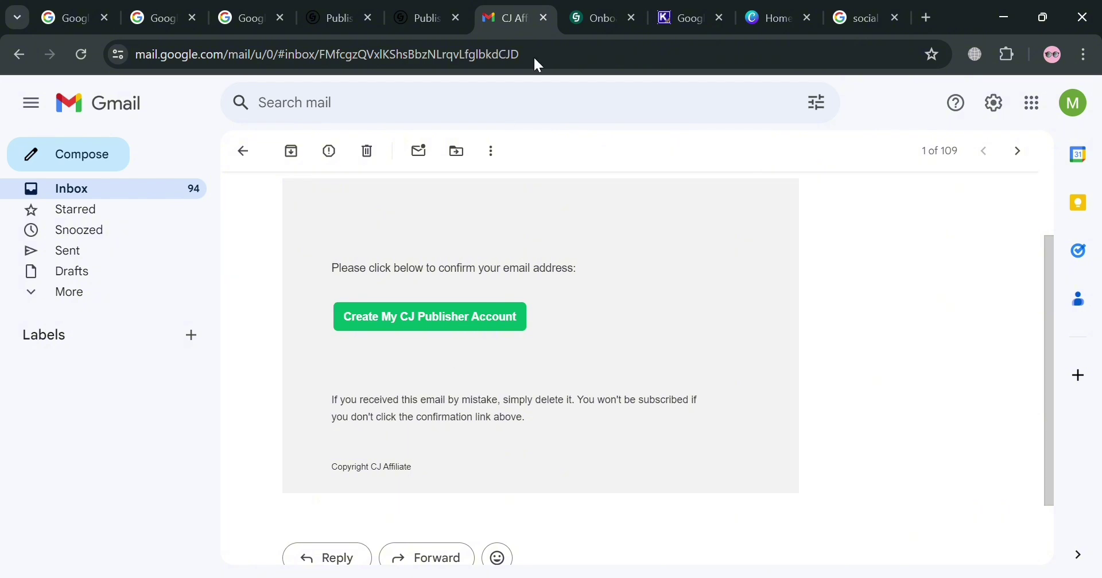
left_click(601, 11)
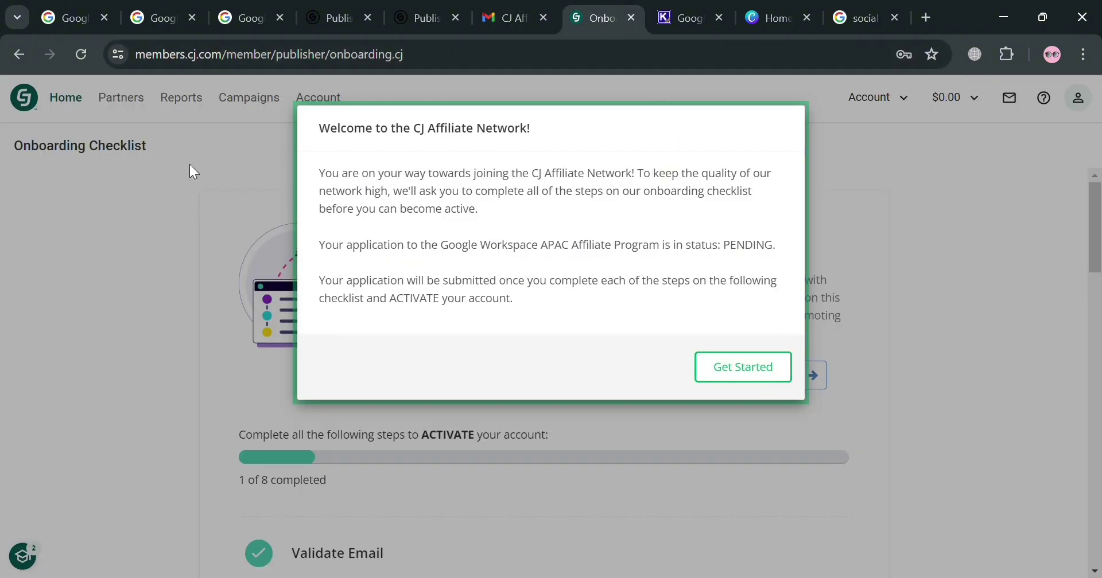
Step: Close the welcome dialog with Get Started and review the 8-step onboarding checklist
left_click(743, 367)
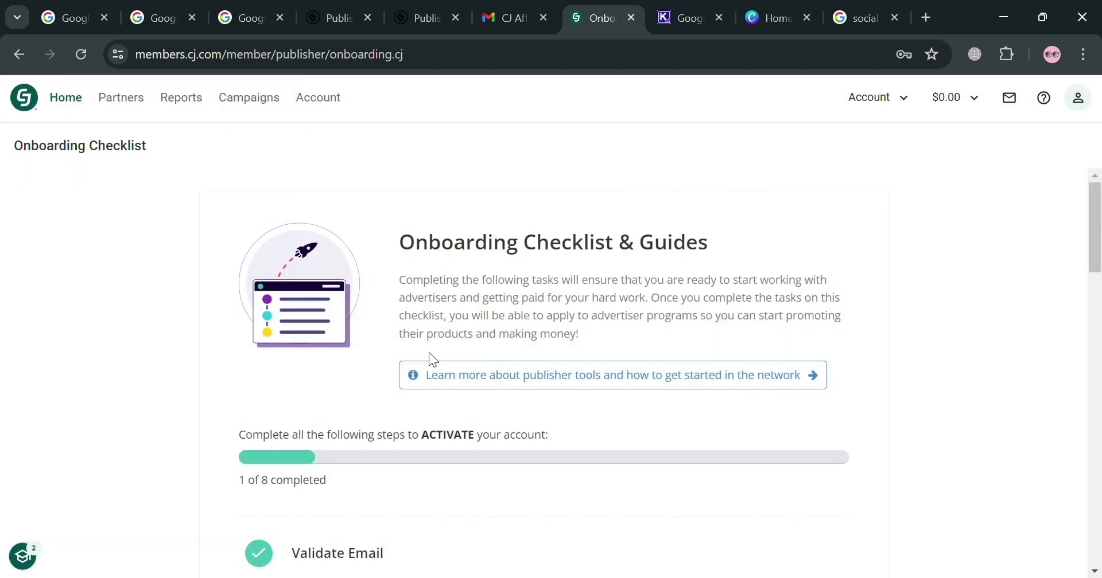
scroll(419, 356, "down", 3)
scroll(383, 331, "down", 3)
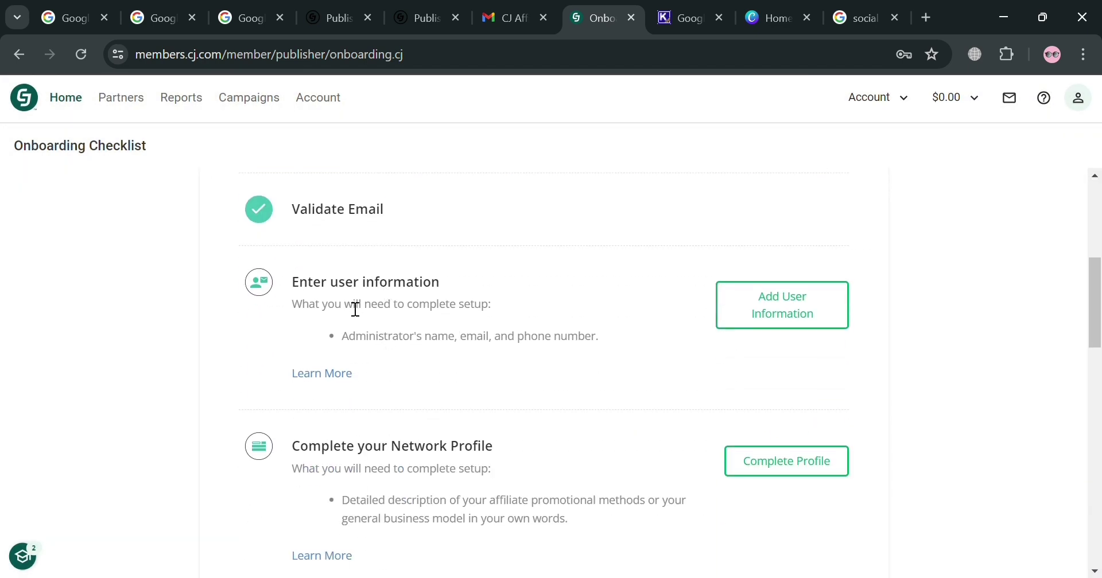
scroll(769, 304, "down", 2)
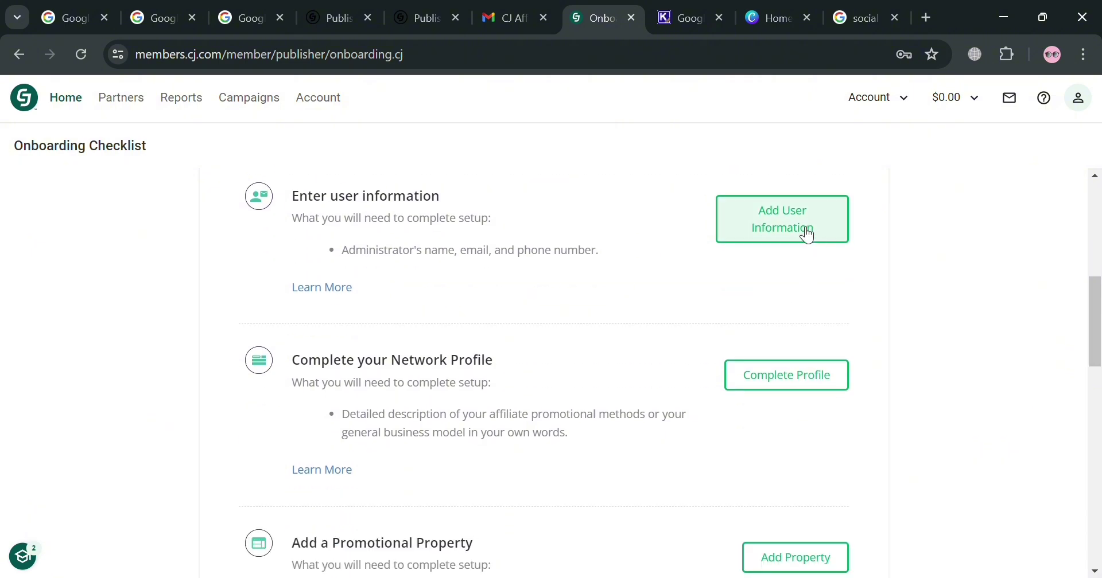
scroll(805, 228, "down", 2)
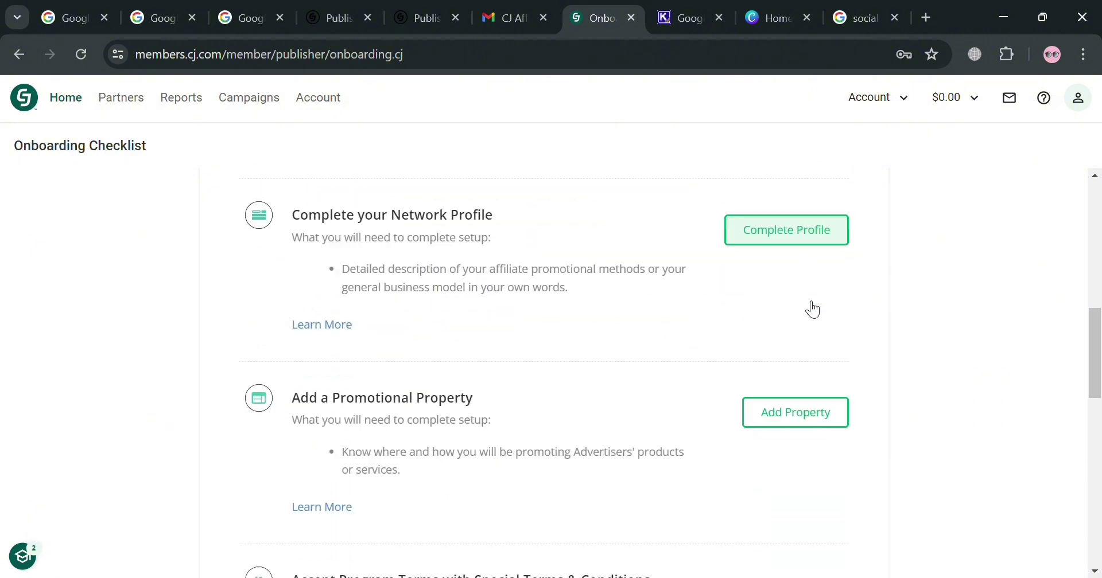
scroll(804, 308, "down", 3)
scroll(798, 305, "down", 4)
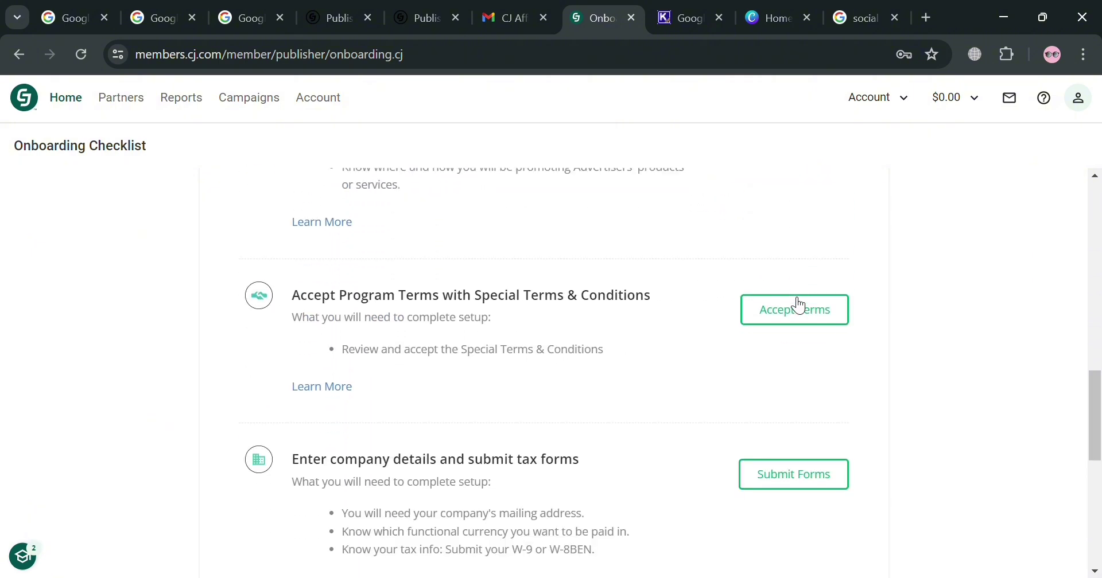
scroll(803, 318, "down", 5)
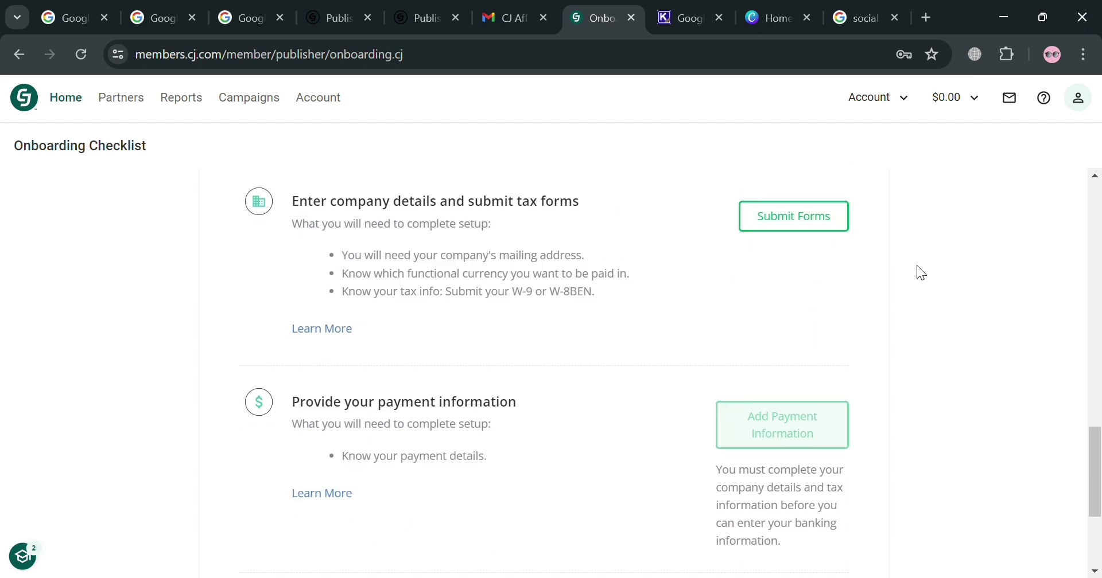
scroll(775, 457, "down", 2)
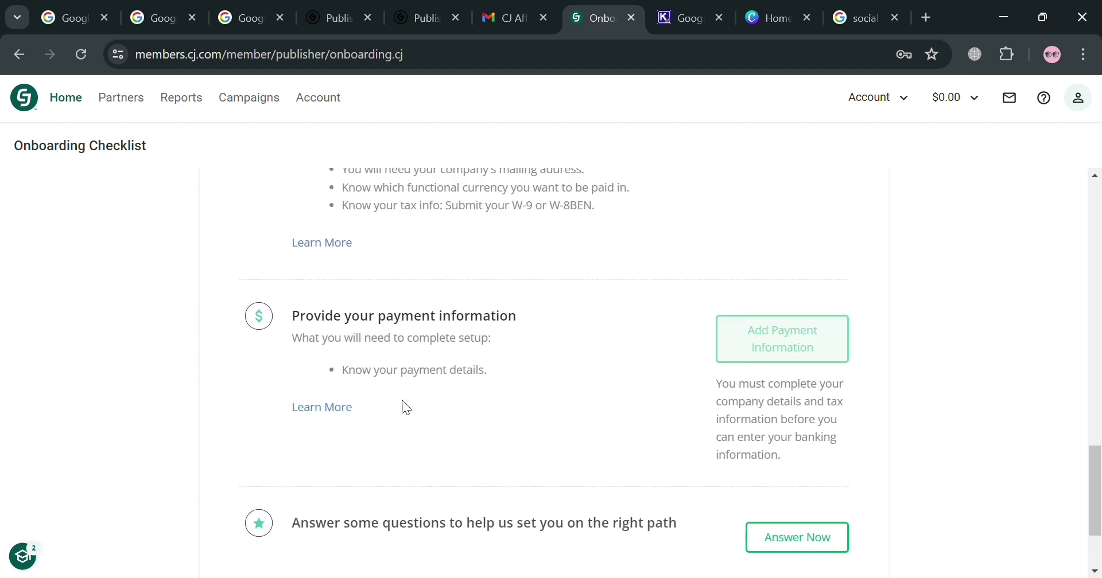
scroll(671, 418, "down", 3)
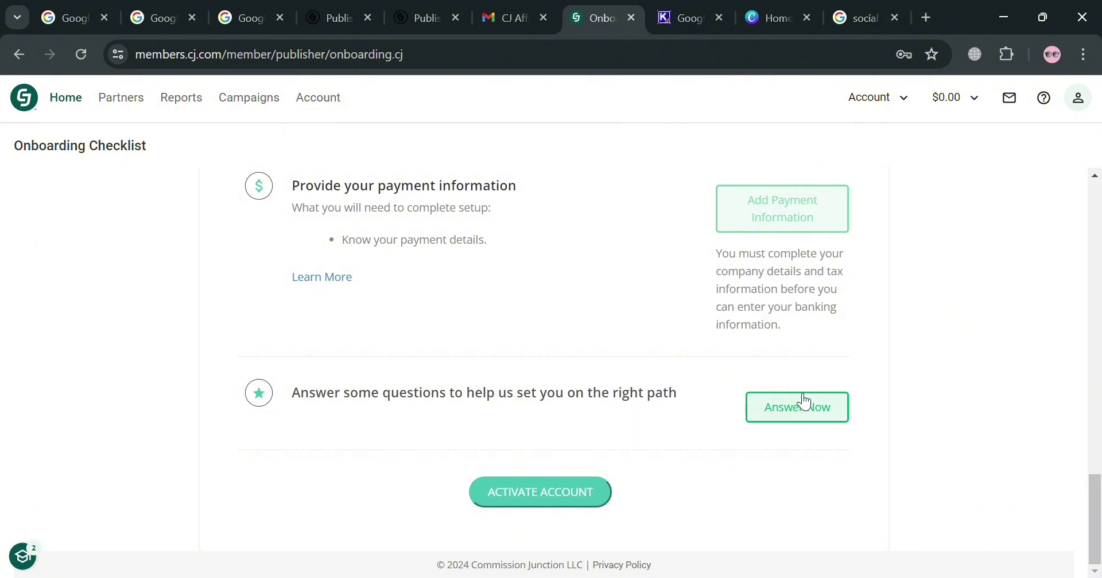
scroll(802, 396, "up", 20)
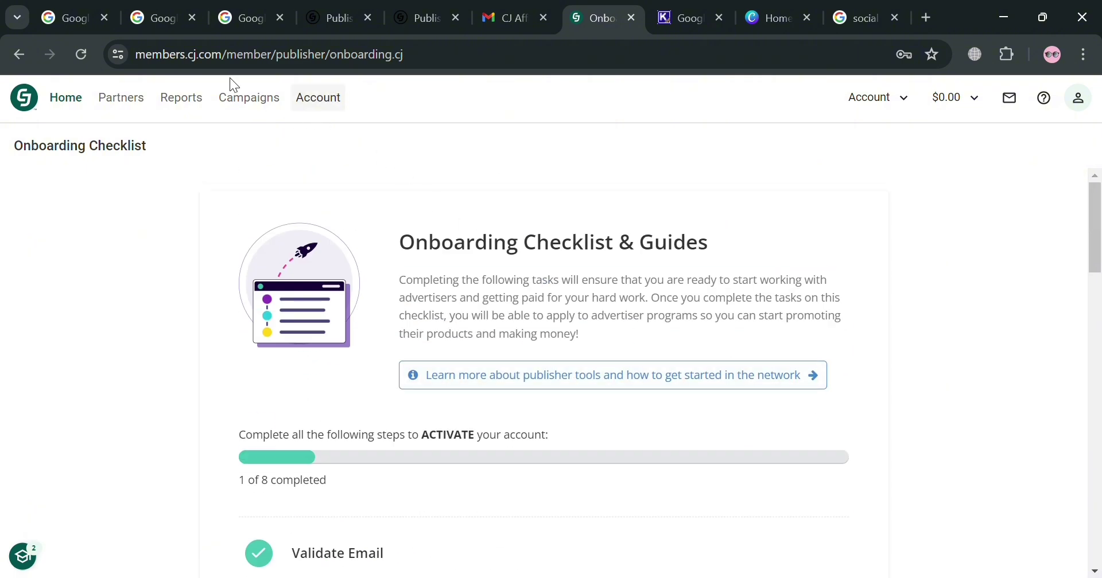
Step: Open Partners > My Advertisers and search for the Google Workspace advertiser, fixing the 'Googlw' typo
left_click(102, 109)
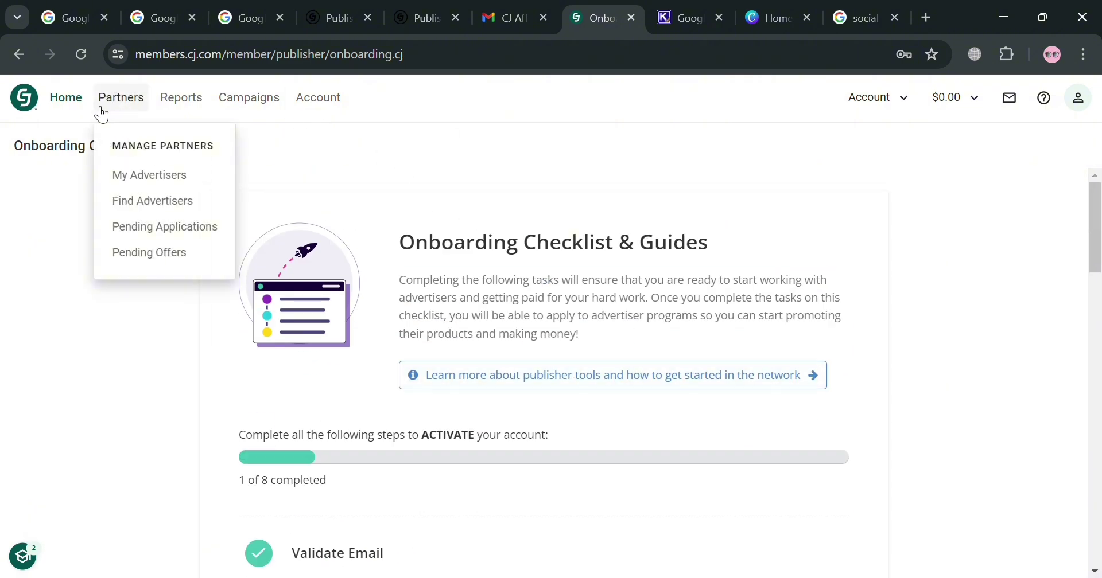
left_click(180, 187)
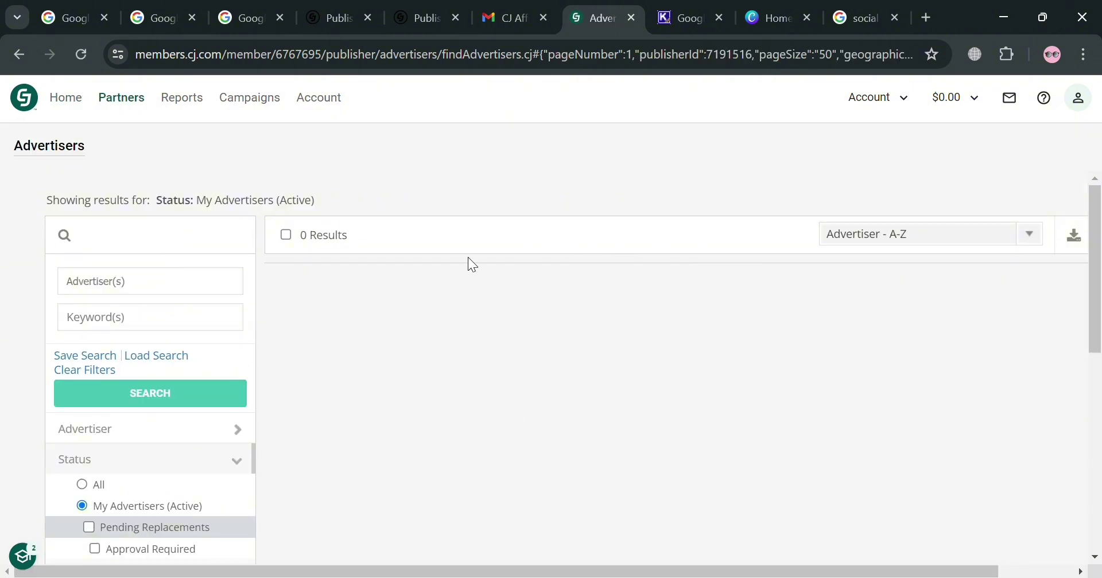
left_click(111, 289)
type("G")
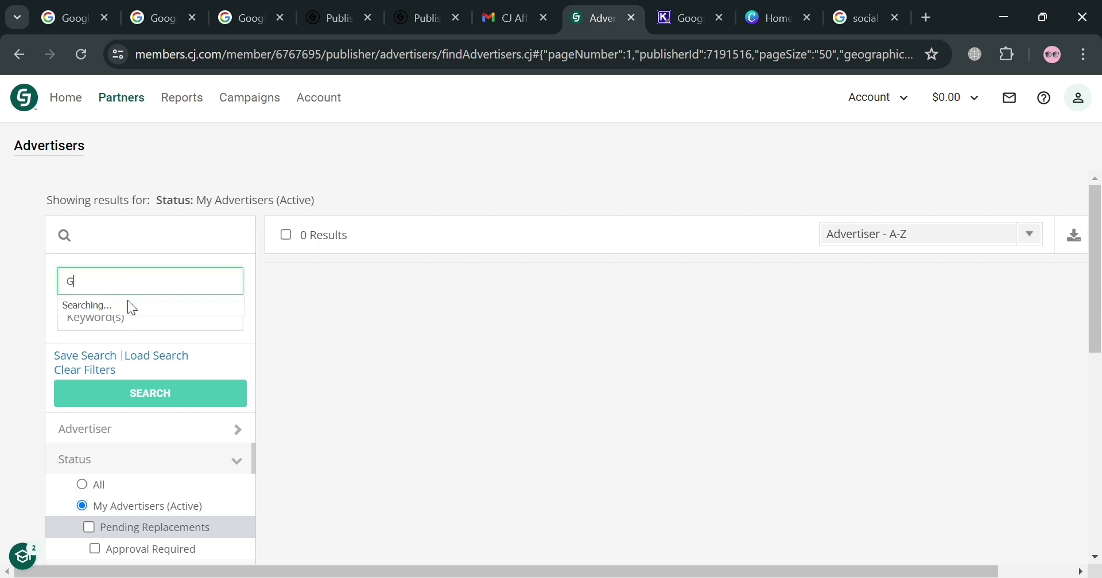
type("ooglw Workspace")
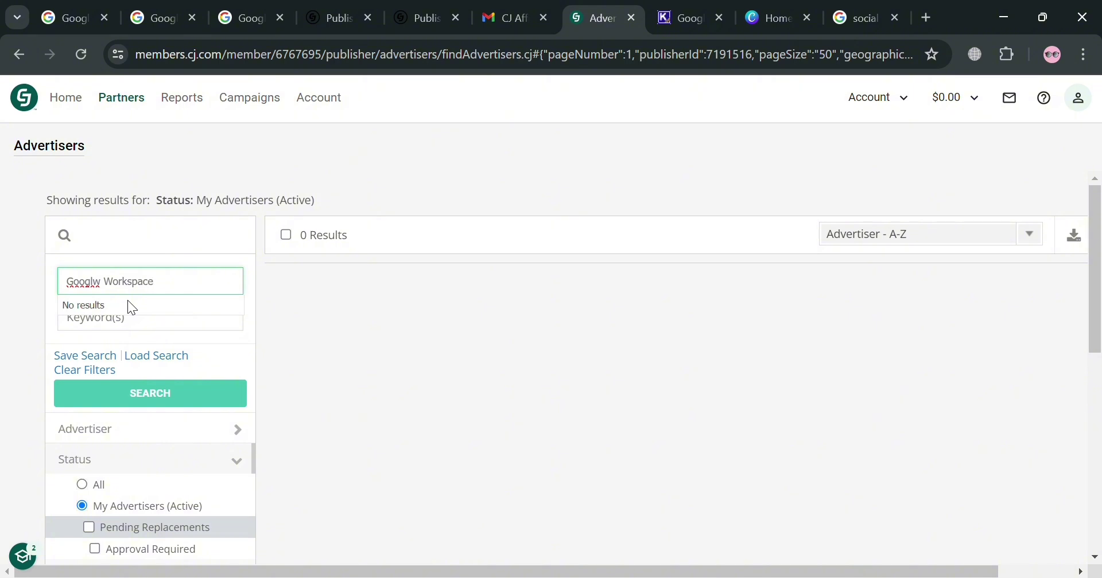
left_click(109, 292)
key("BackSpace")
type("e")
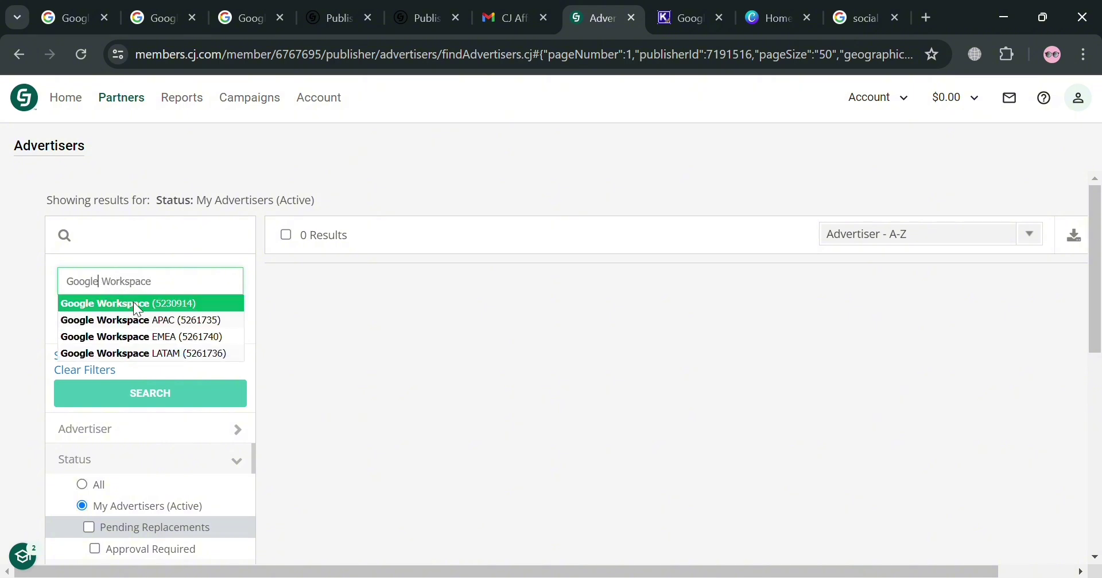
left_click(134, 303)
left_click(210, 437)
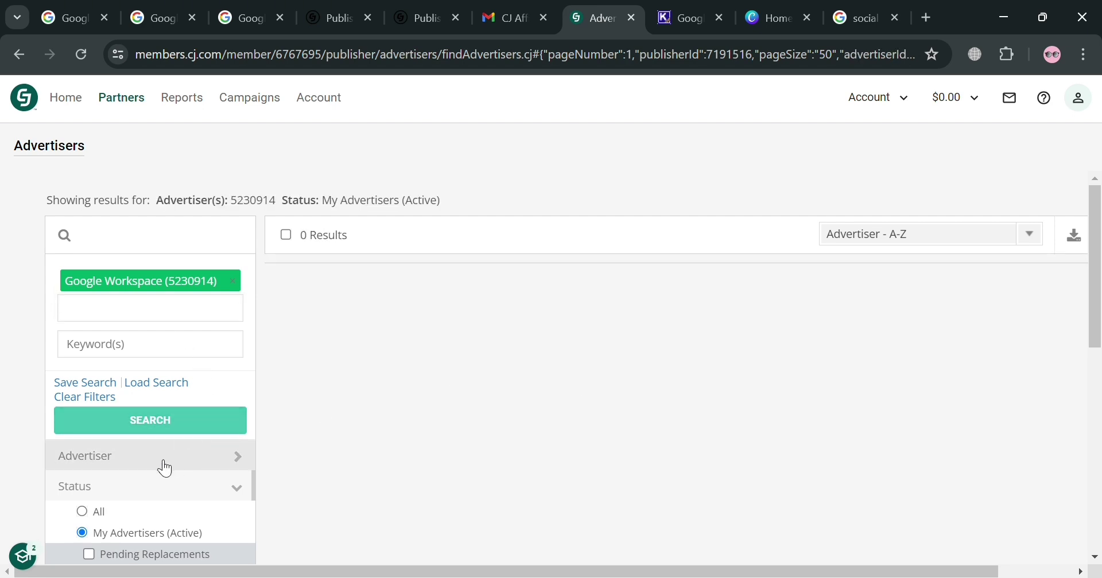
Step: Replace the filter with Google Workspace APAC, search, and set the status to All
left_click(241, 285)
type("workspace")
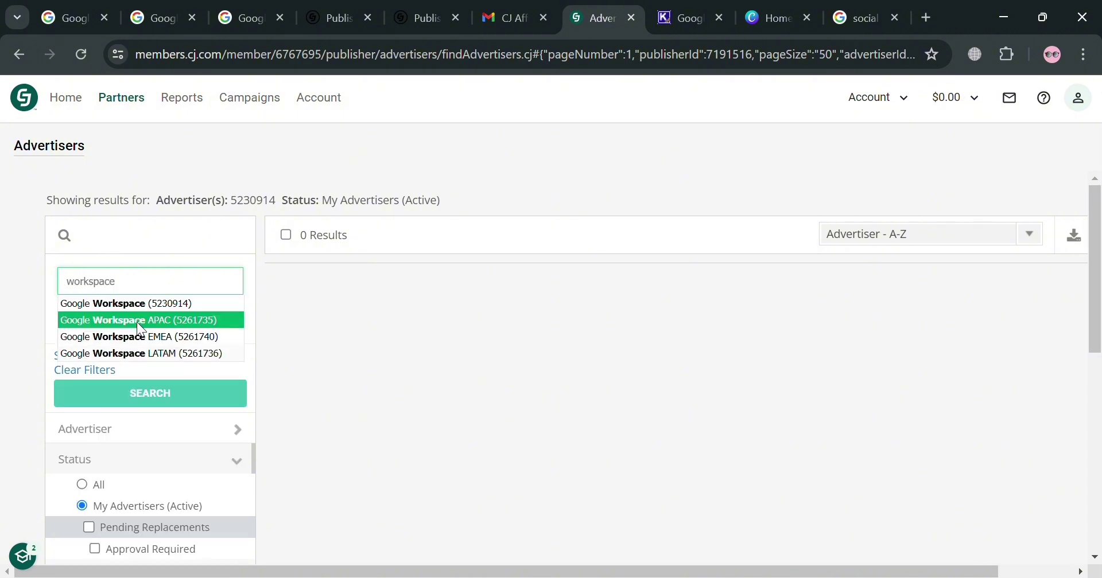
left_click(136, 322)
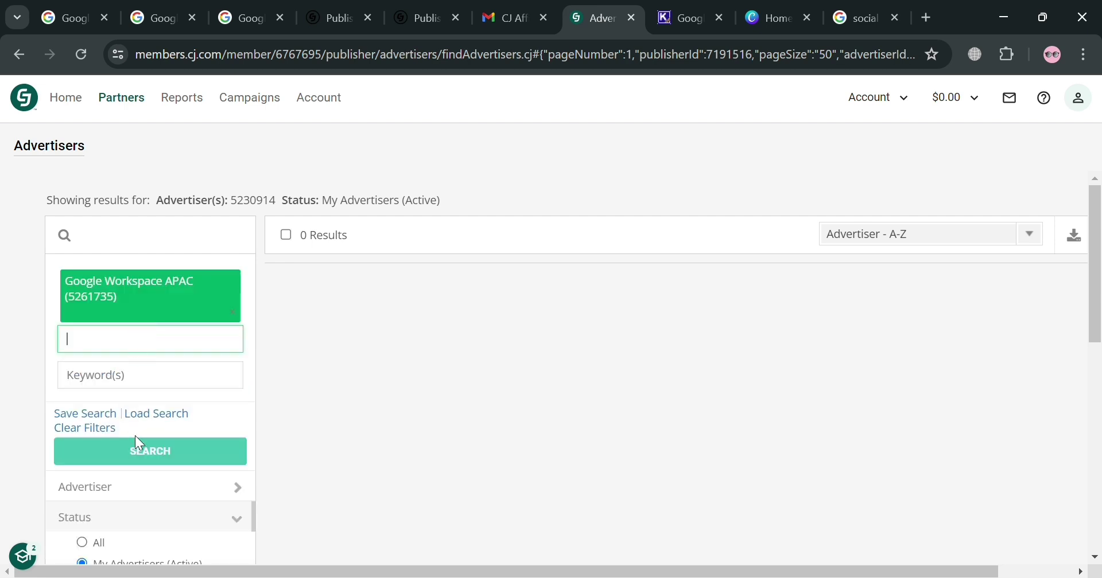
left_click(154, 453)
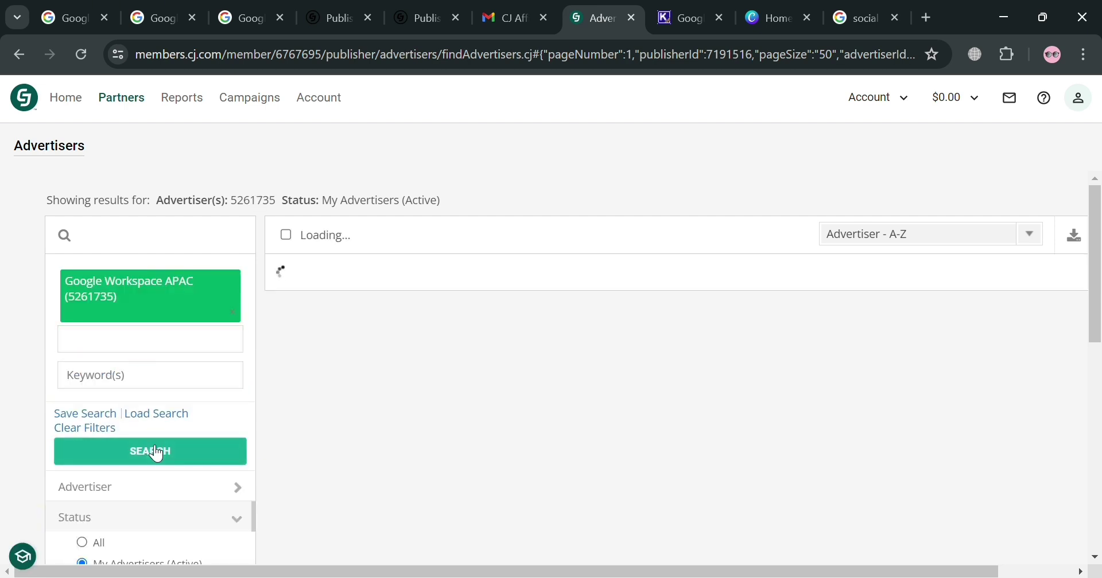
scroll(179, 311, "down", 1)
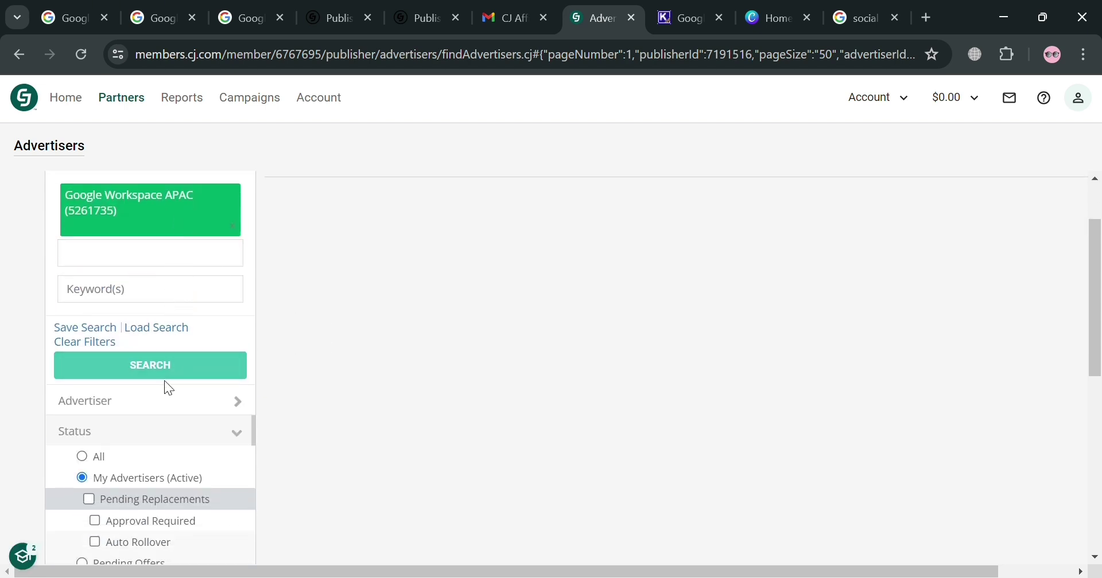
scroll(115, 383, "down", 2)
left_click(84, 282)
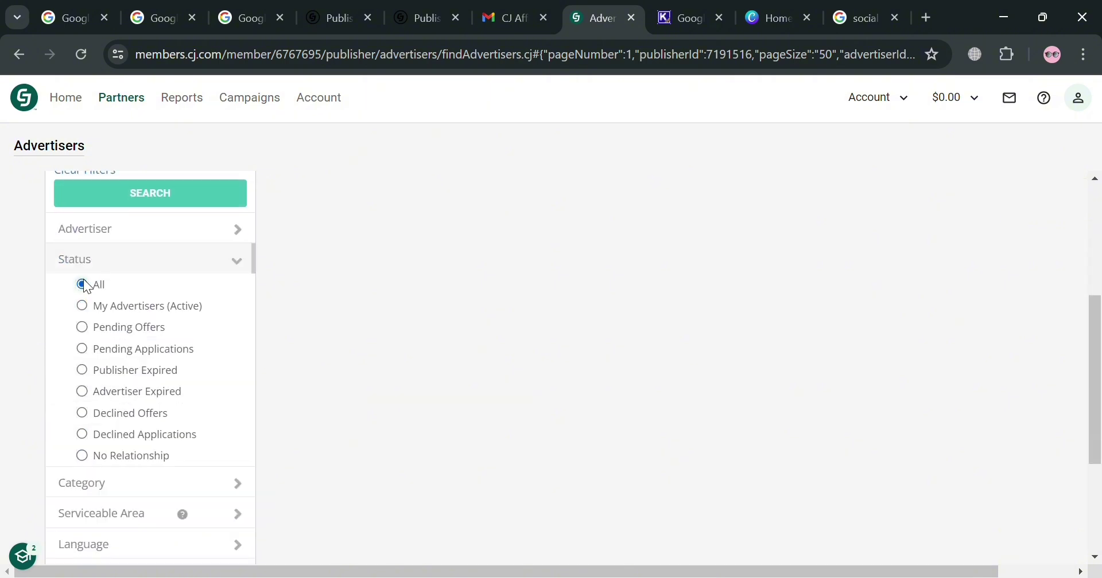
scroll(133, 294, "up", 1)
scroll(171, 288, "up", 2)
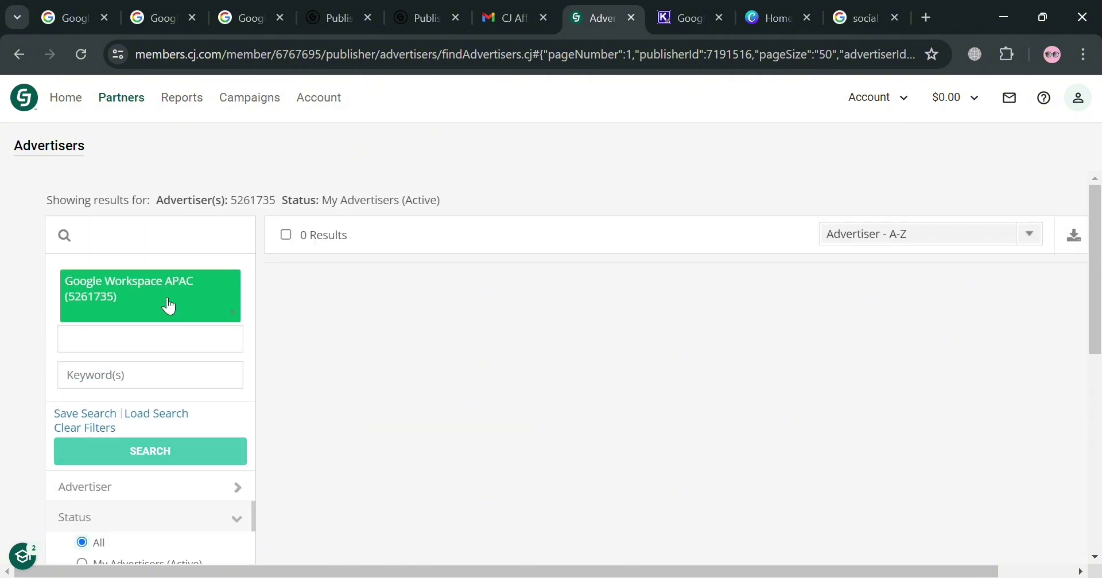
Step: Rerun the search and review Google Workspace APAC's details, including its 33.30 USD three-month EPC
left_click(172, 457)
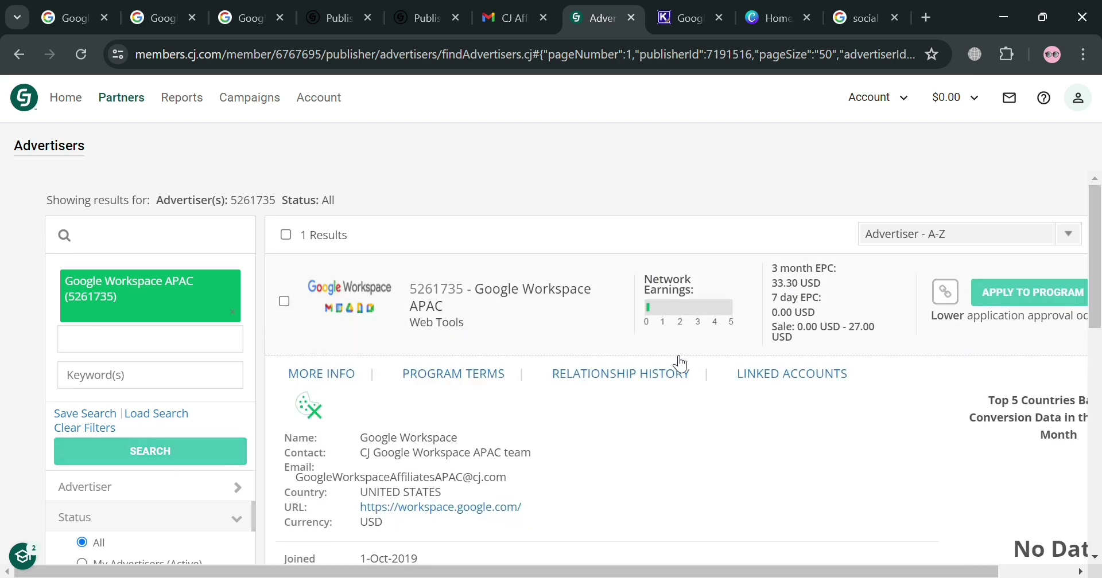
scroll(660, 355, "down", 1)
scroll(490, 267, "down", 2)
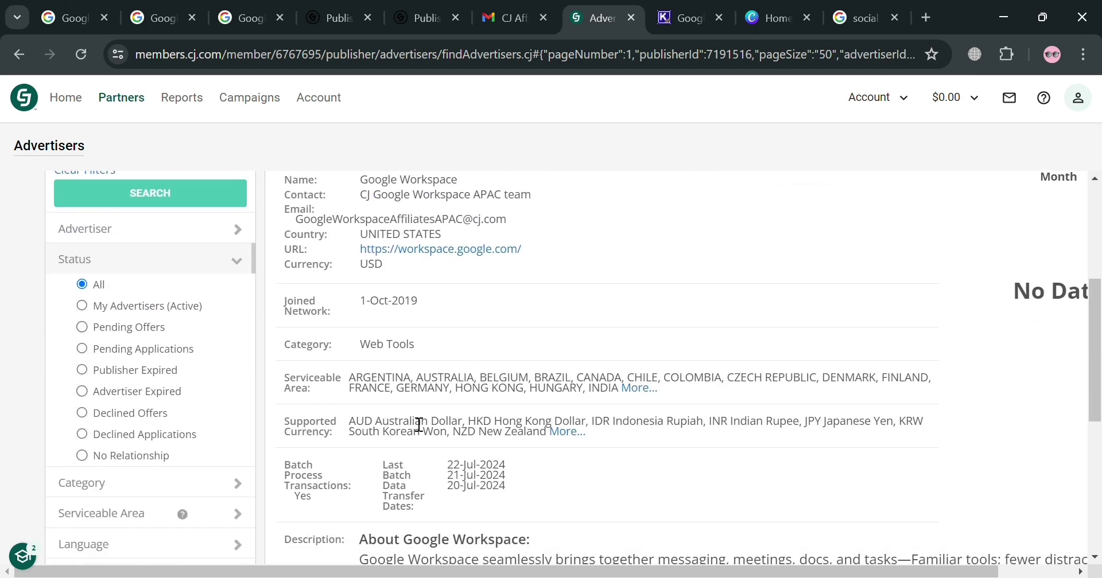
scroll(419, 423, "up", 3)
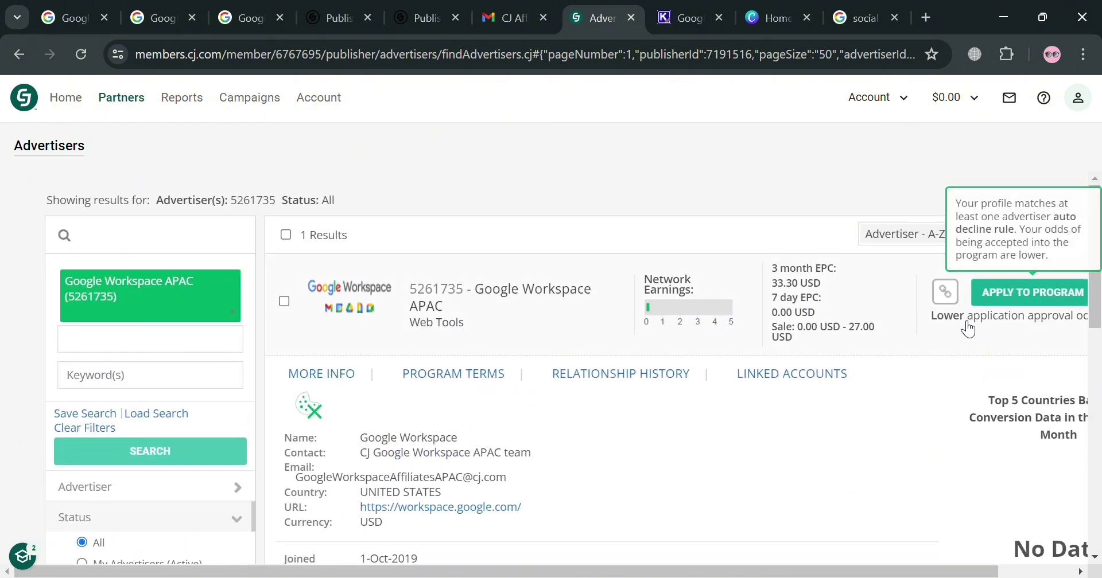
scroll(576, 398, "down", 3)
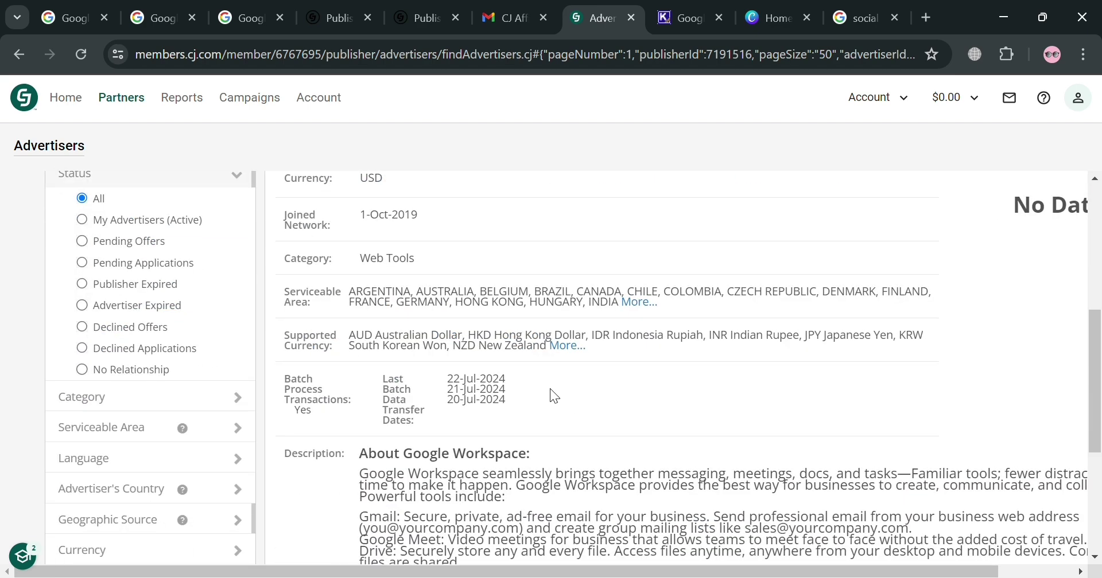
scroll(551, 388, "up", 1)
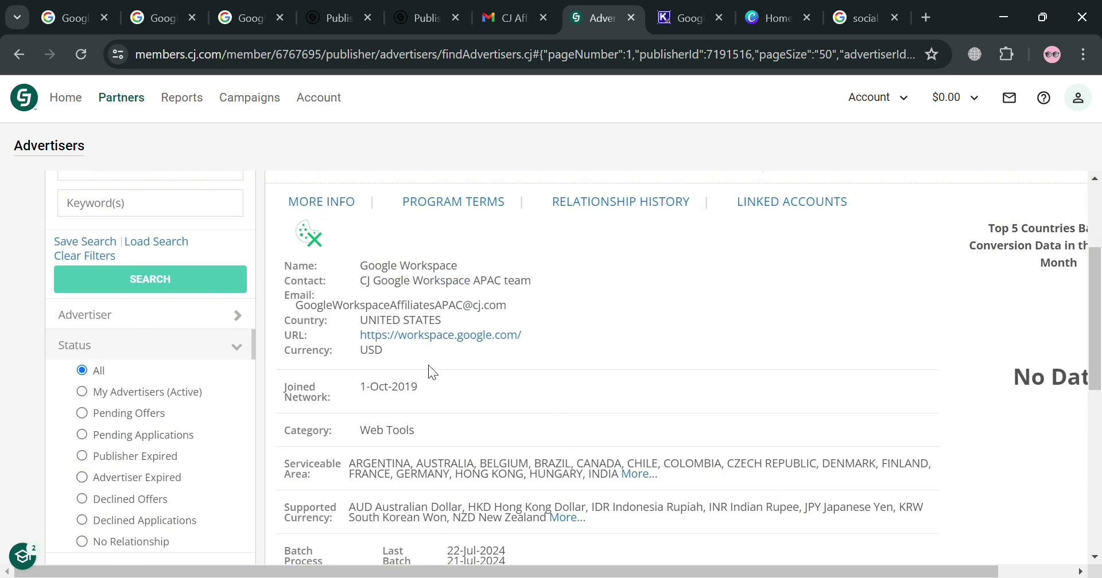
scroll(371, 409, "down", 5)
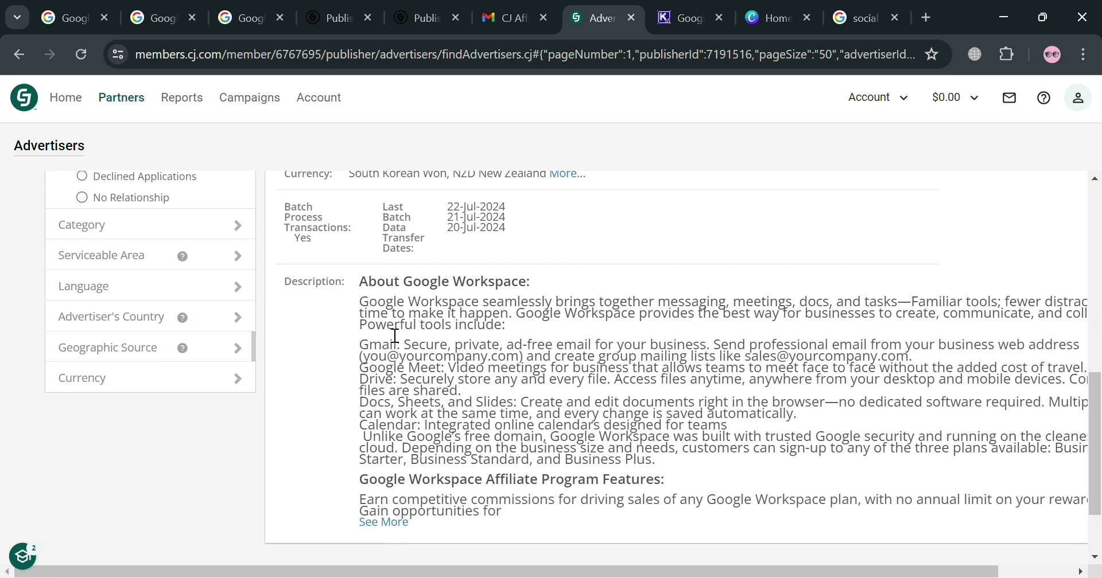
scroll(667, 391, "up", 8)
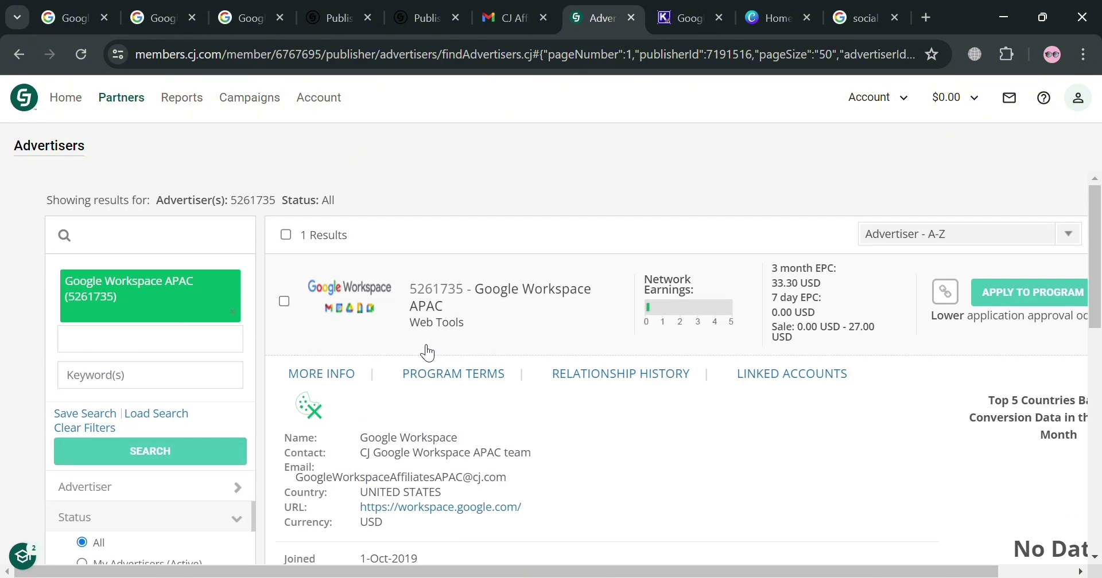
Step: View the Google Workspace APAC program terms and commission details
left_click(448, 376)
scroll(453, 344, "down", 3)
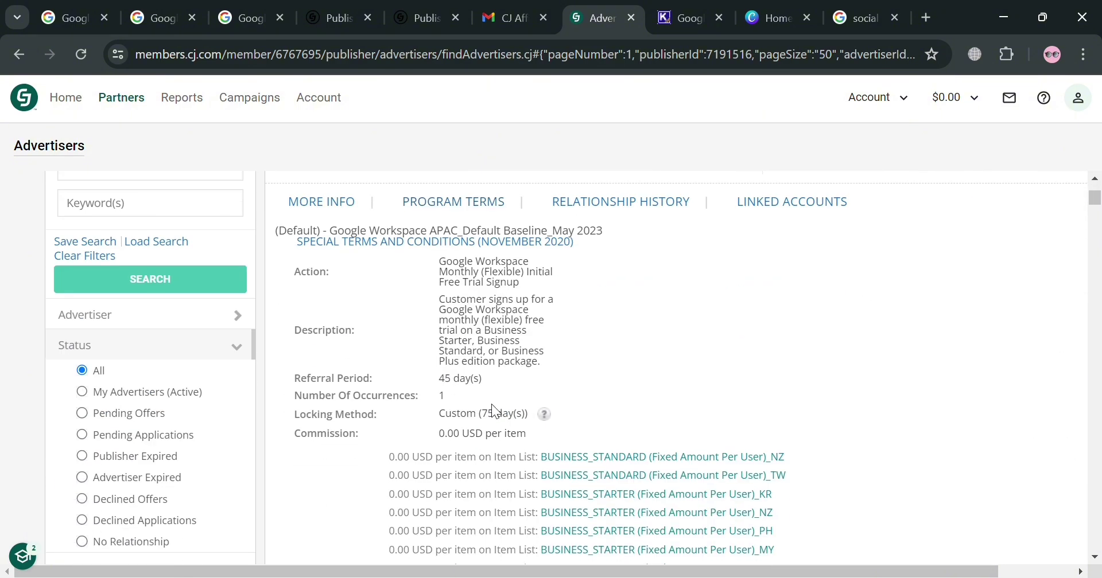
scroll(491, 425, "down", 2)
scroll(490, 434, "up", 3)
scroll(490, 432, "down", 8)
scroll(488, 428, "down", 3)
scroll(648, 427, "up", 6)
scroll(642, 415, "up", 10)
Step: Check Google Workspace APAC's relationship history and confirm it has no linked accounts
left_click(600, 376)
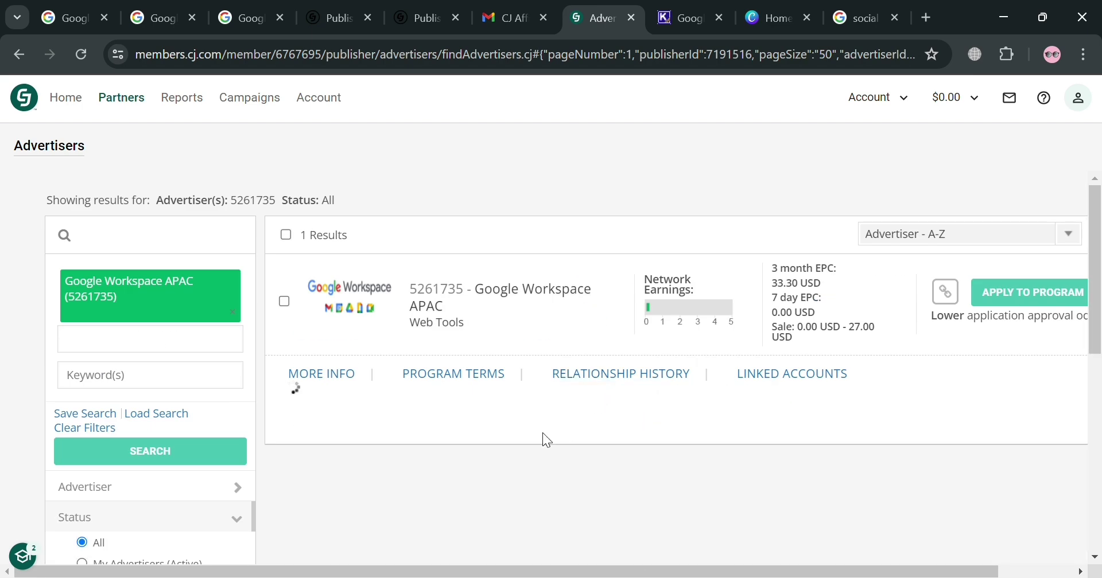
scroll(821, 347, "down", 2)
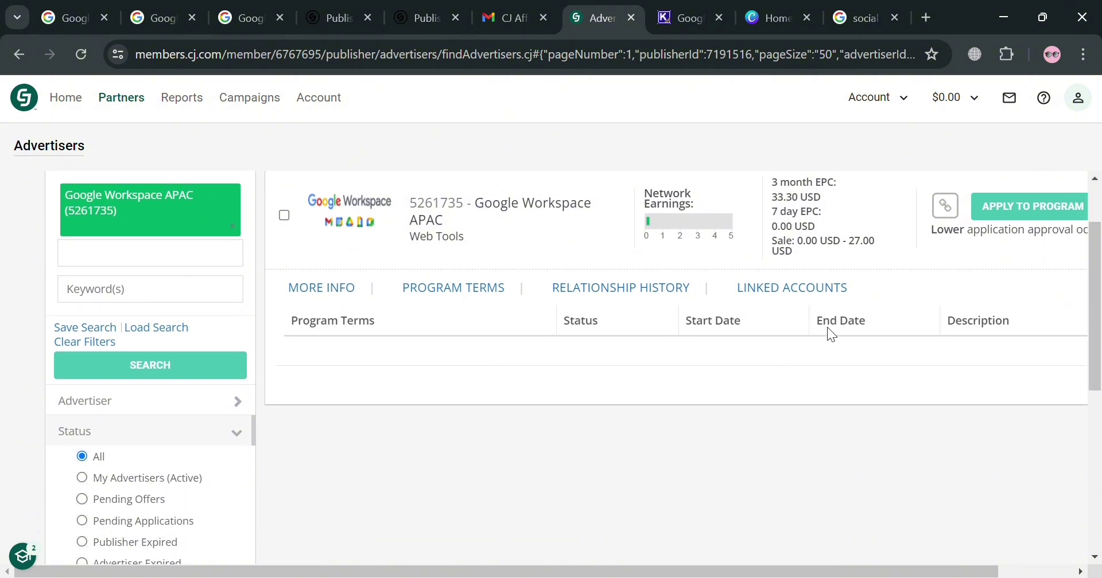
left_click(836, 297)
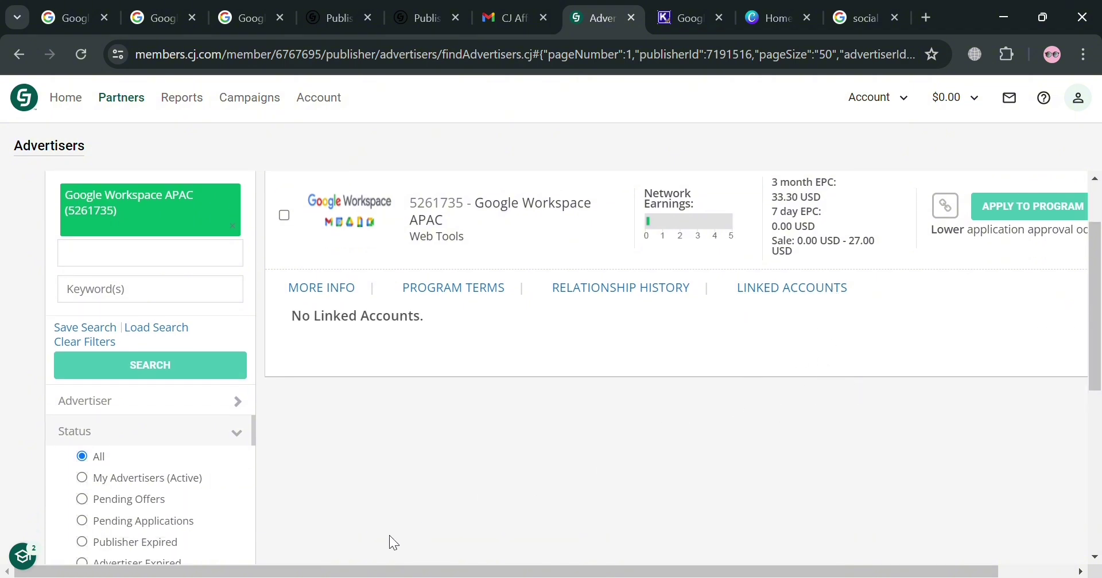
left_click_drag(462, 572, 538, 548)
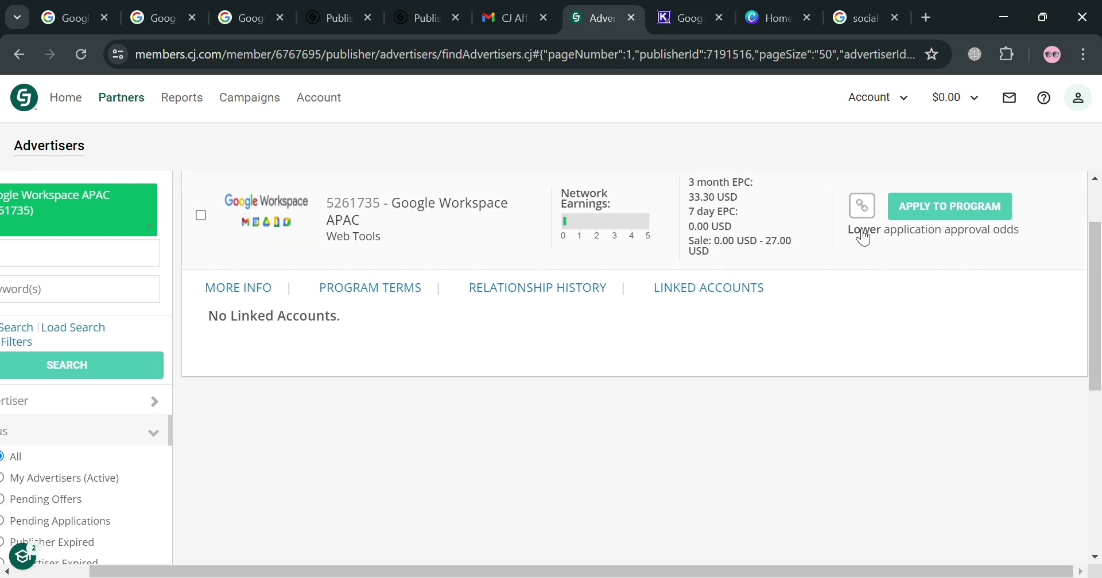
scroll(939, 313, "up", 1)
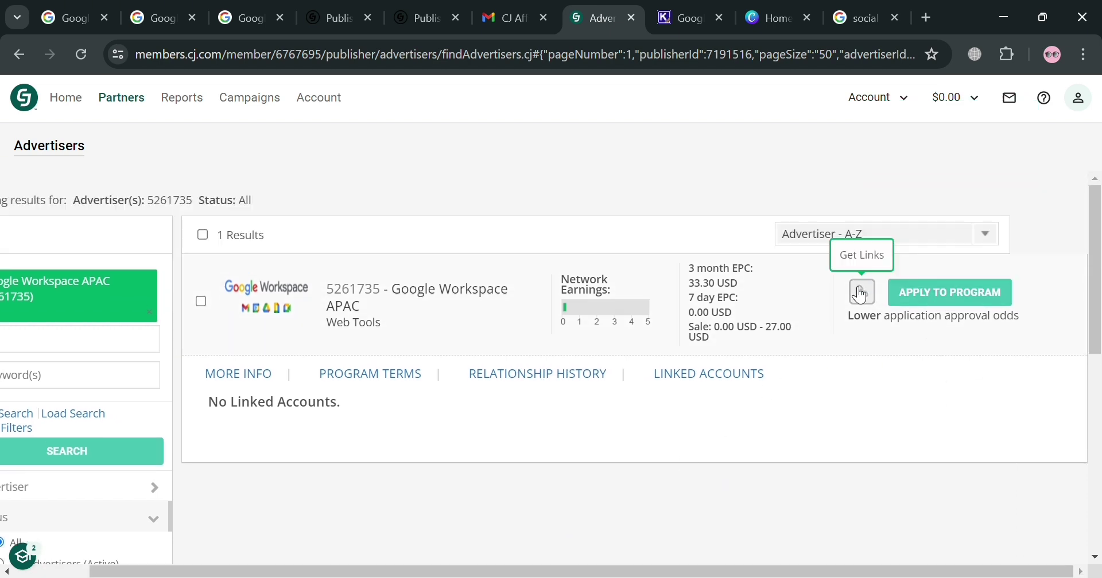
Step: Apply to the Google Workspace APAC program and read the onboarding-required error
left_click(964, 298)
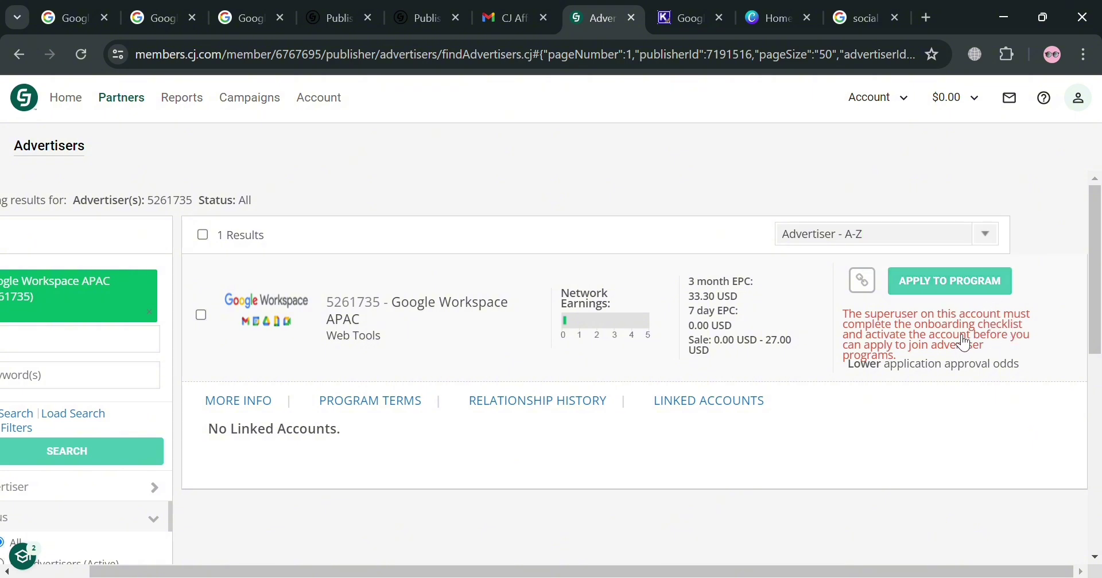
left_click_drag(432, 574, 356, 574)
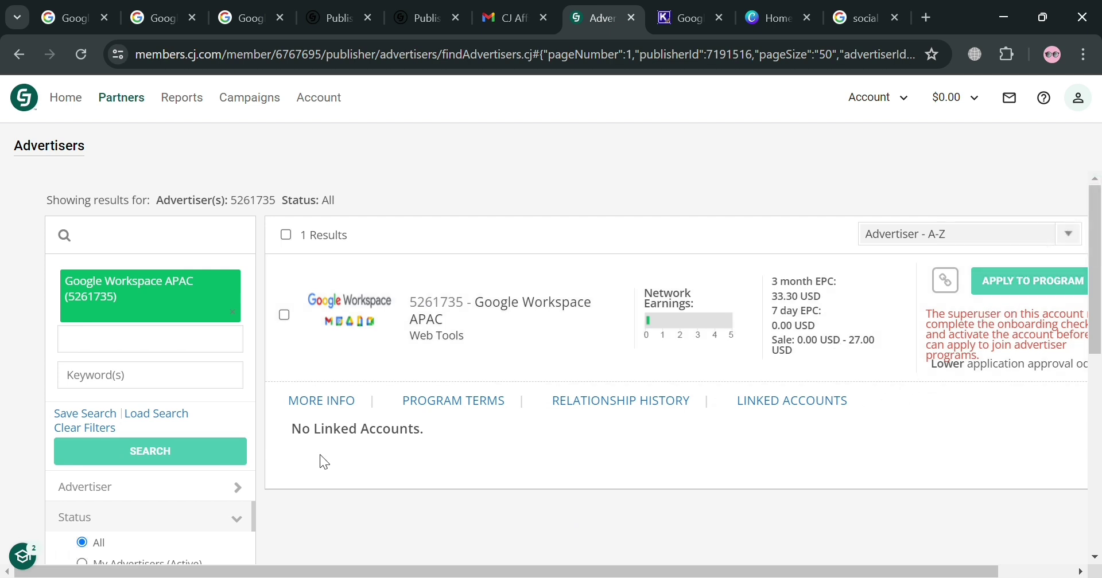
scroll(177, 324, "down", 5)
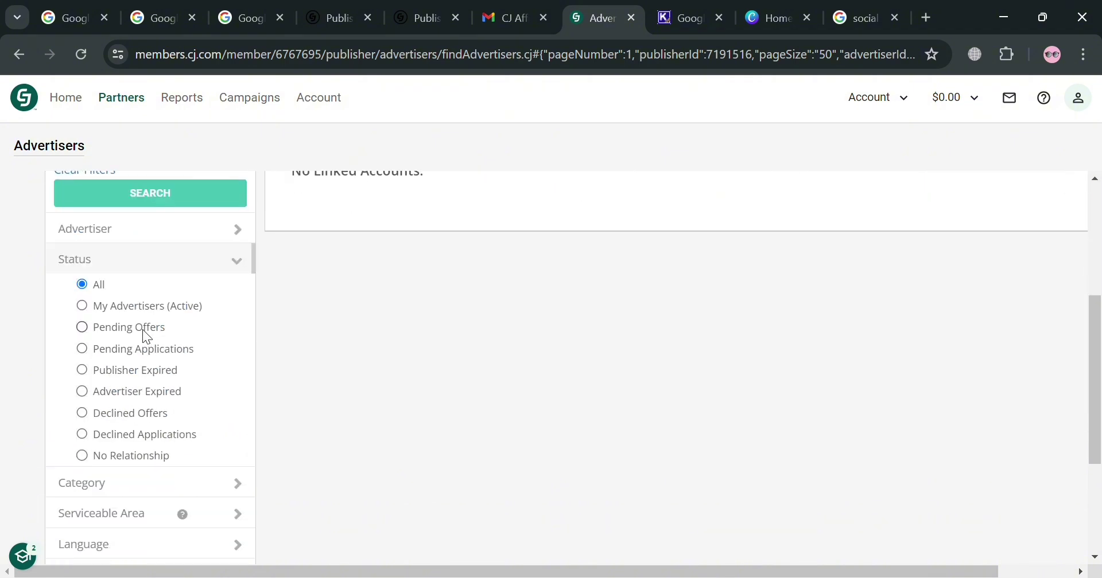
Step: Add Google Workspace (5230914) to the advertiser filter and search, returning 2 results
scroll(87, 305, "up", 5)
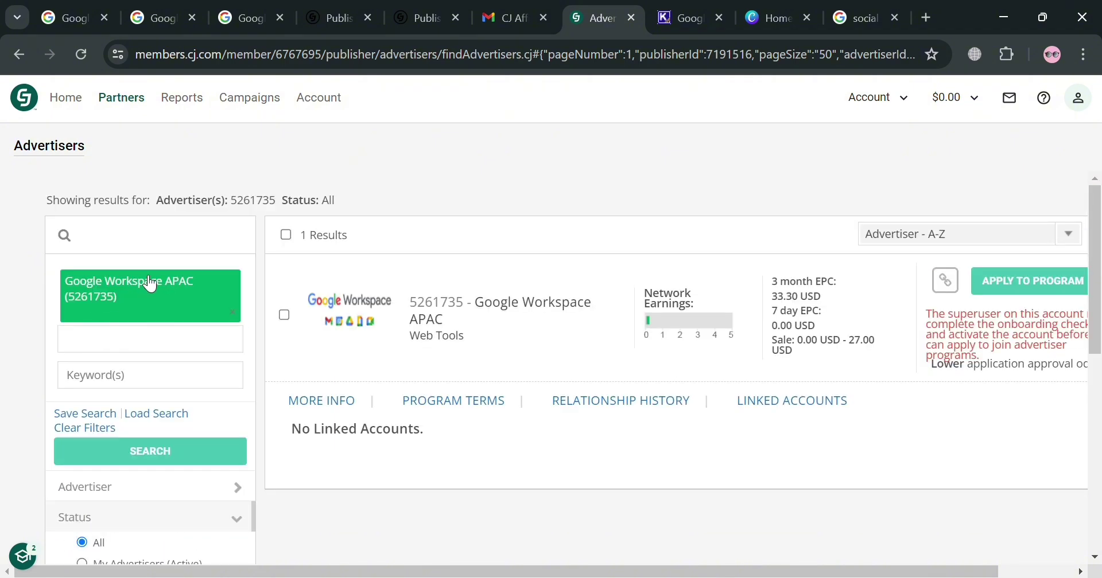
left_click(184, 347)
type("google w")
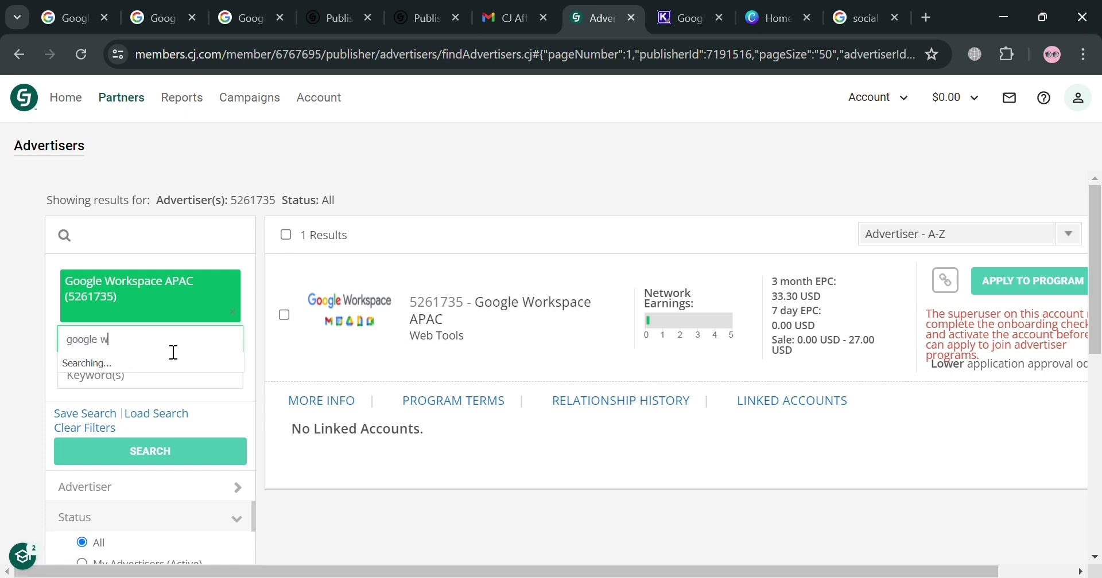
type("orkspace")
left_click(152, 360)
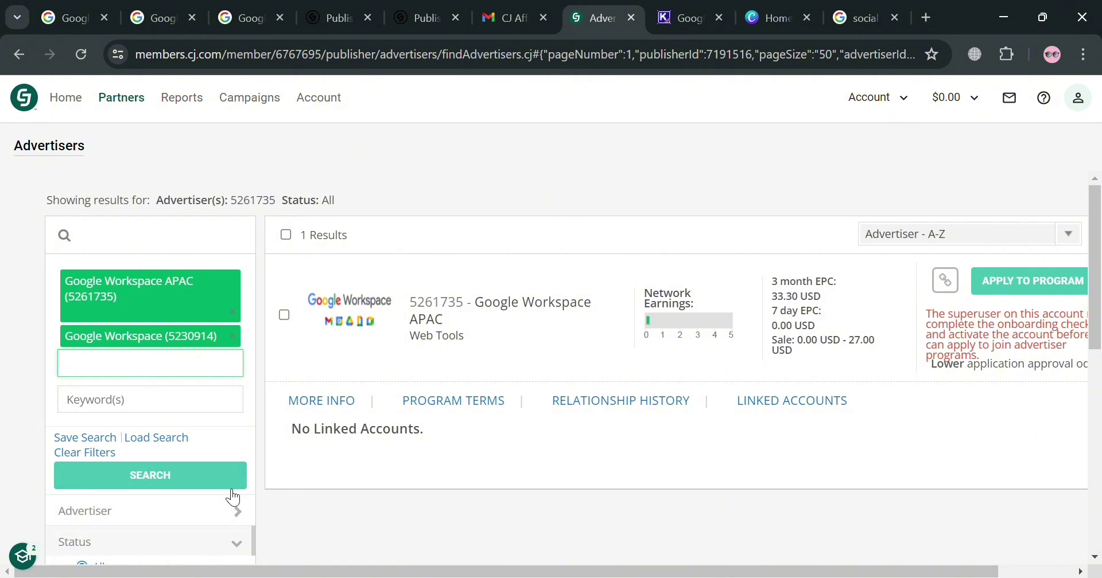
left_click(219, 482)
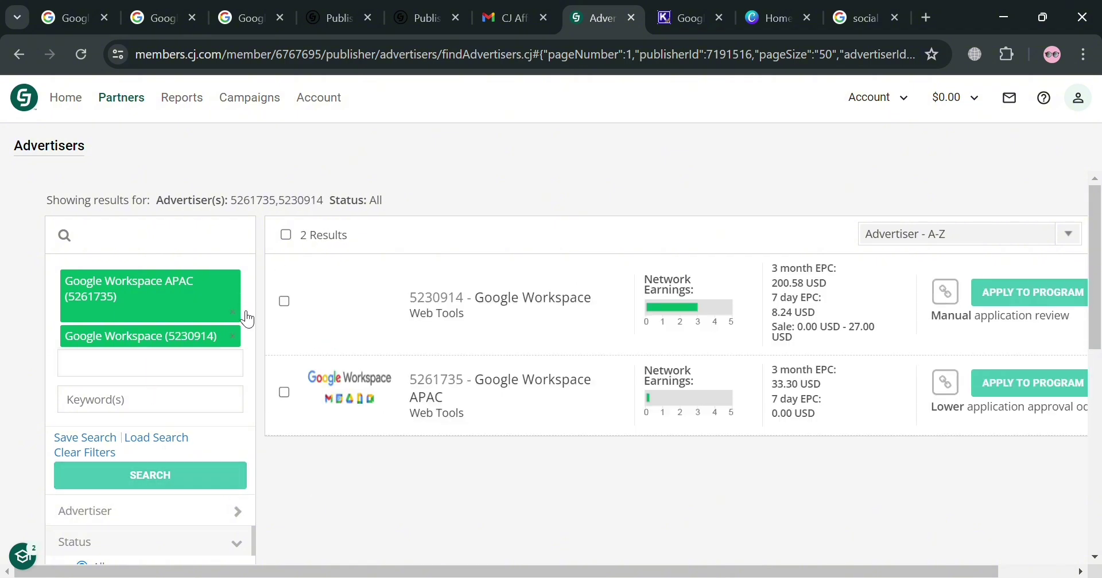
Step: Expand the Google Workspace (5230914) details and apply to its program
left_click(526, 317)
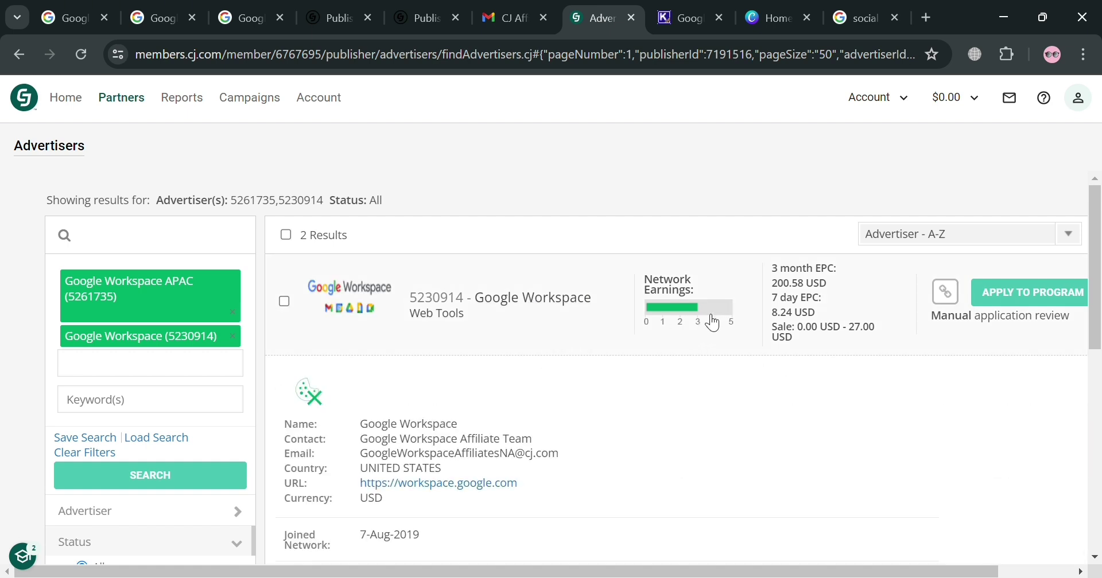
scroll(476, 390, "down", 1)
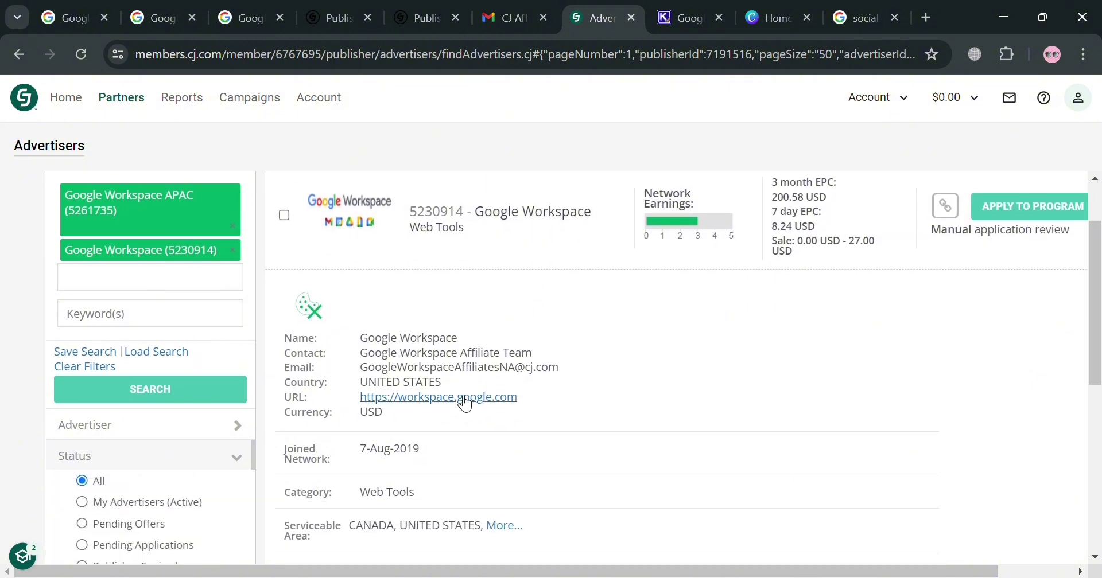
left_click(1036, 218)
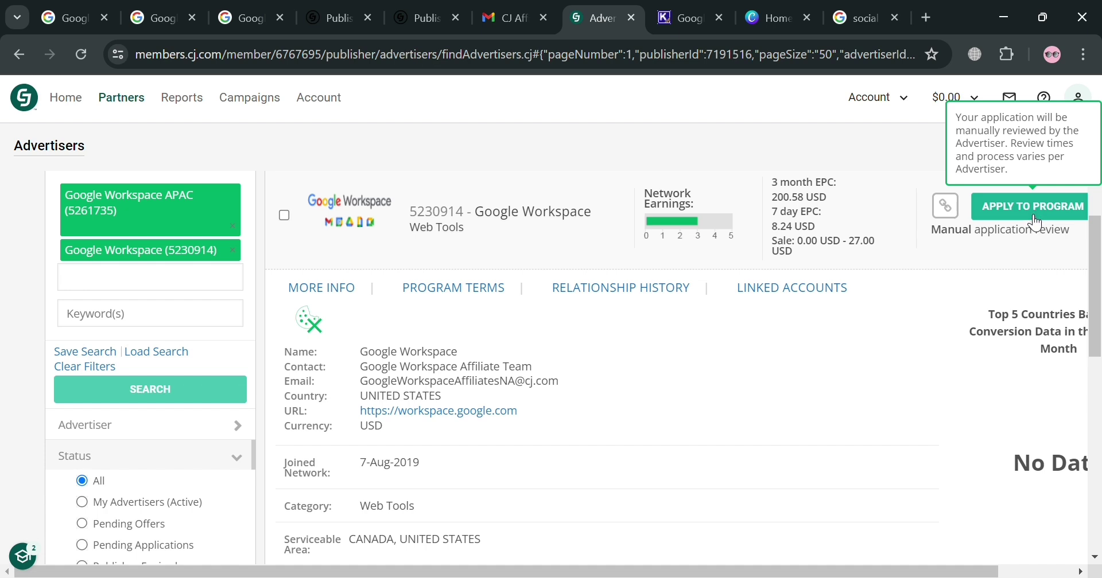
scroll(758, 529, "right", 2)
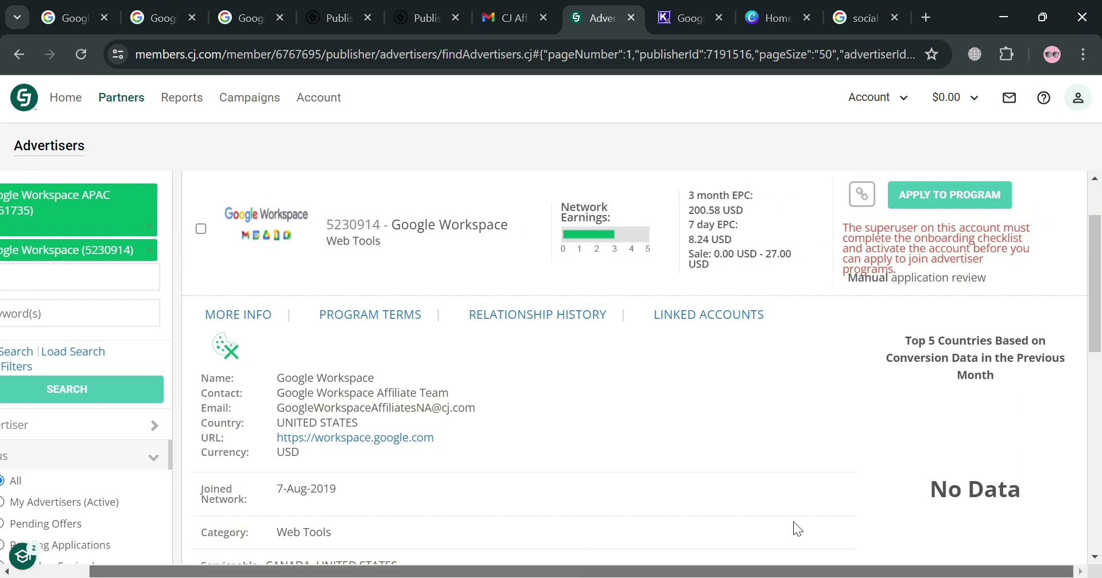
scroll(950, 242, "up", 2)
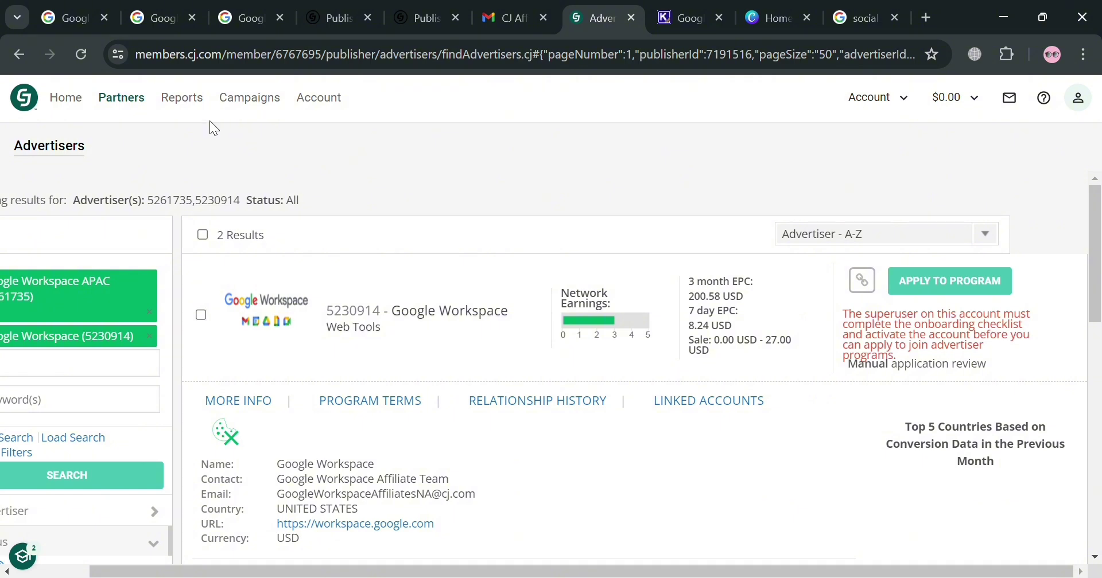
Step: Open the Links & Products search, toggle between Products and Links, and find 0 results
mouse_move(245, 103)
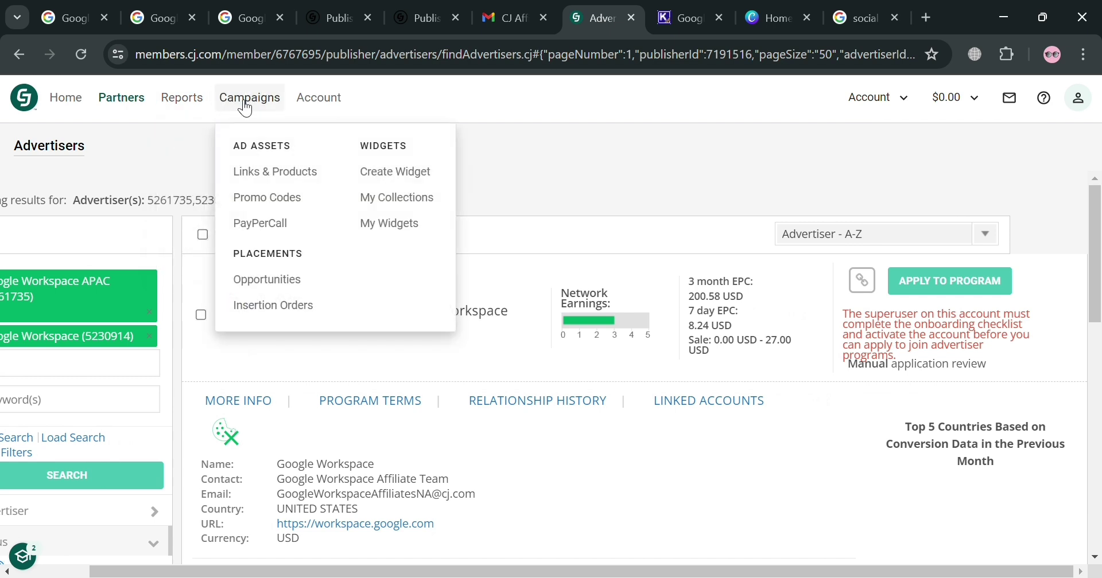
mouse_move(210, 108)
left_click(272, 178)
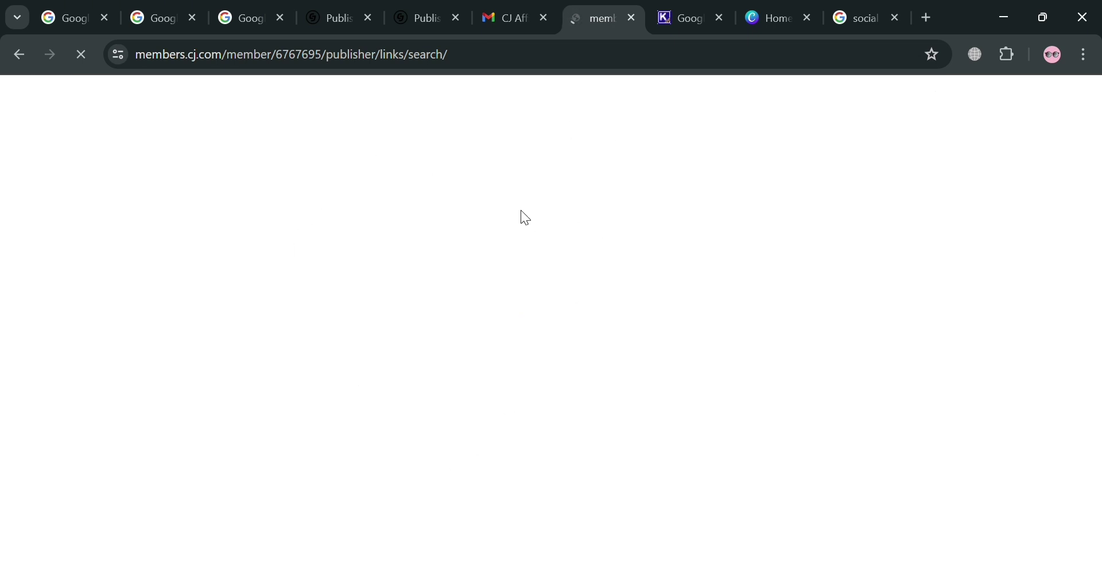
scroll(488, 433, "down", 6)
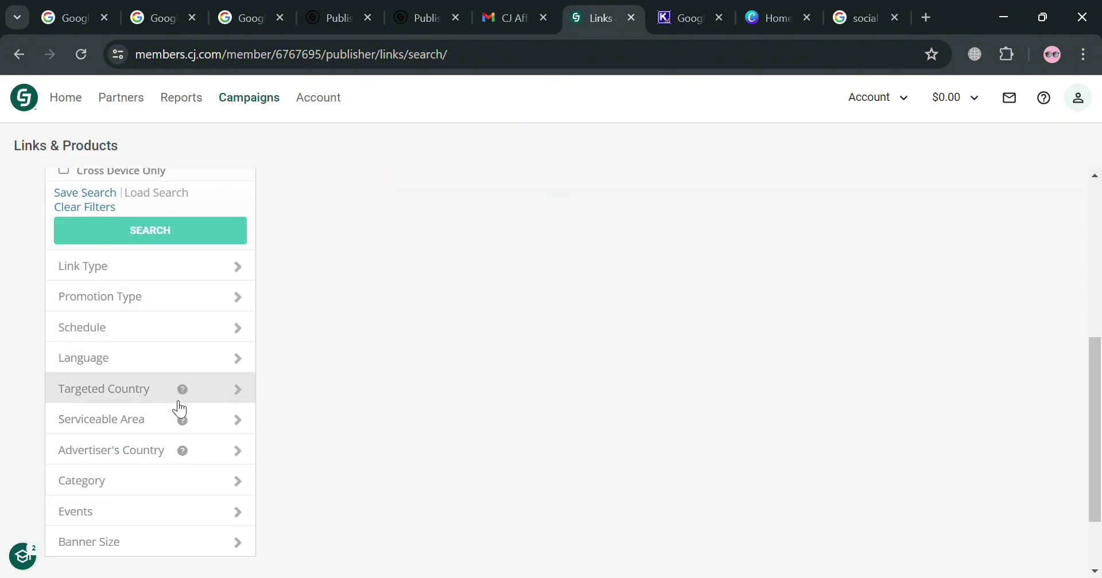
scroll(488, 334, "up", 6)
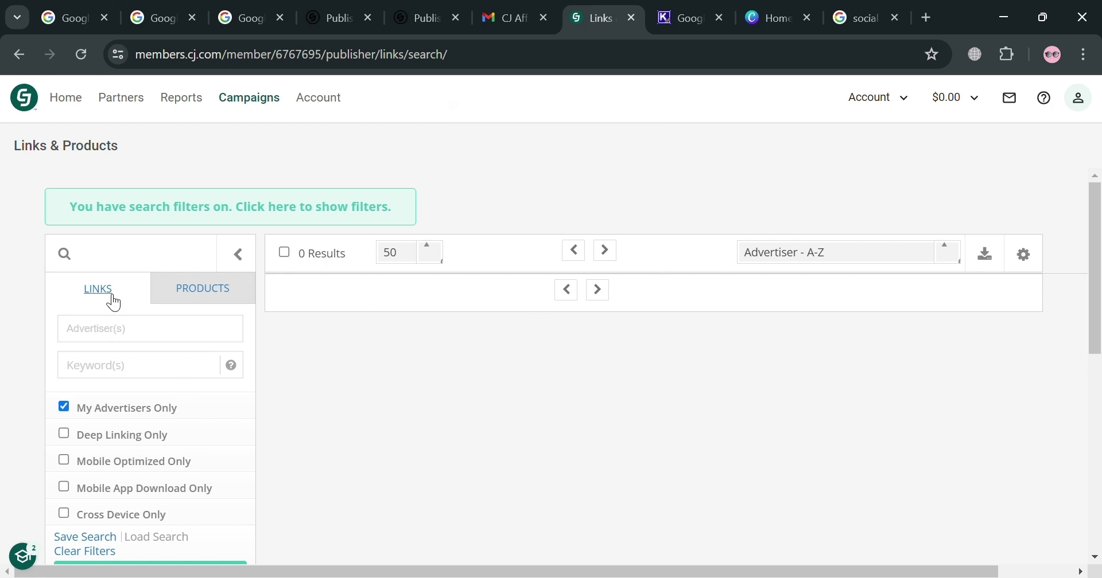
left_click(214, 299)
left_click(149, 297)
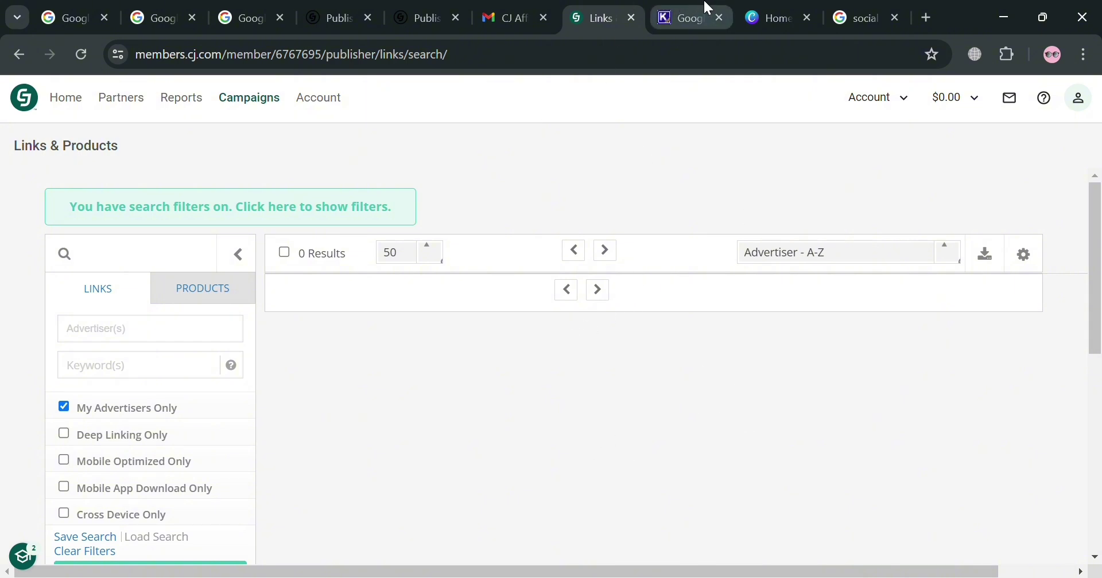
Step: Browse the 'social media platform affiliate promote' image results and open the Pepper Content chart preview
left_click(852, 8)
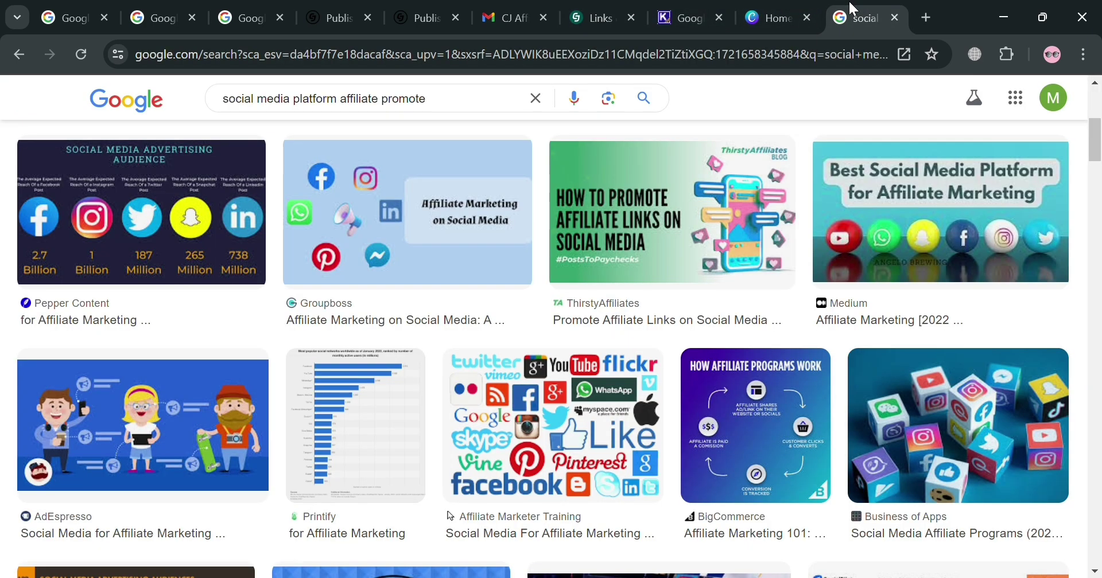
left_click_drag(852, 8, 677, 12)
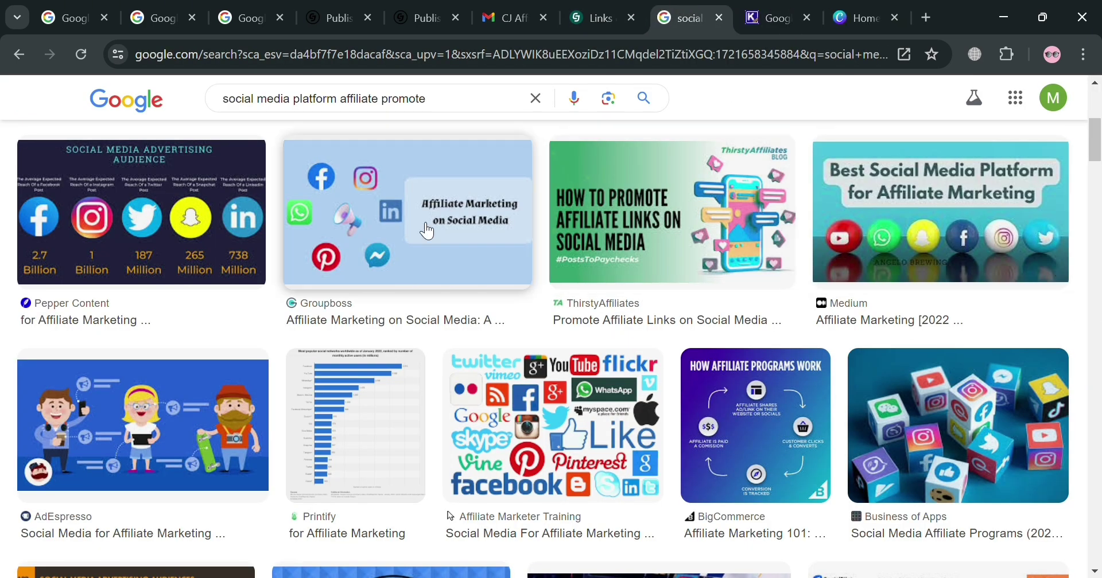
scroll(214, 270, "down", 2)
scroll(456, 328, "up", 5)
scroll(264, 261, "down", 3)
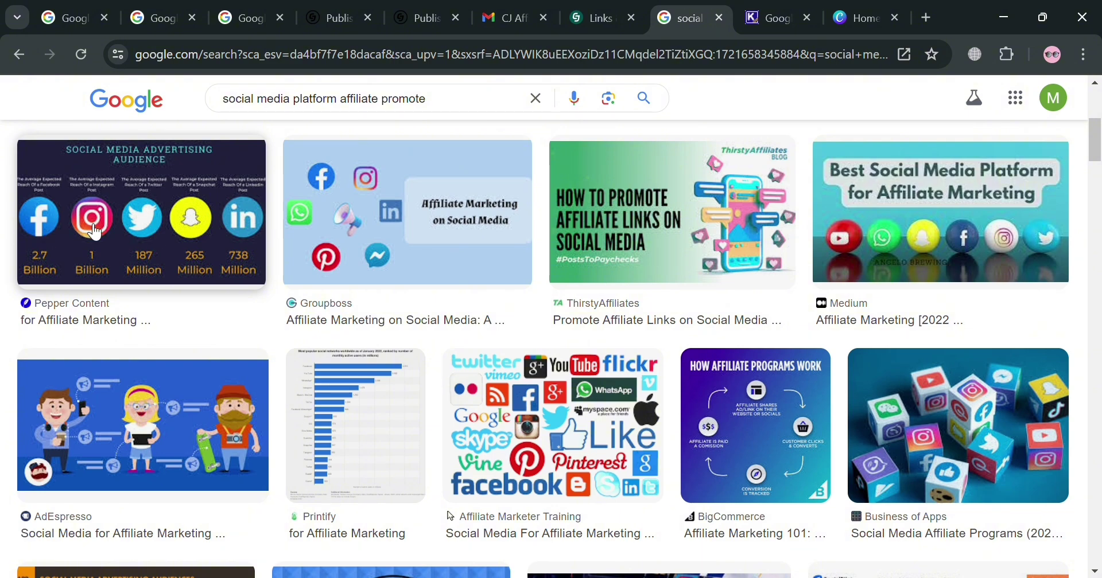
left_click(238, 253)
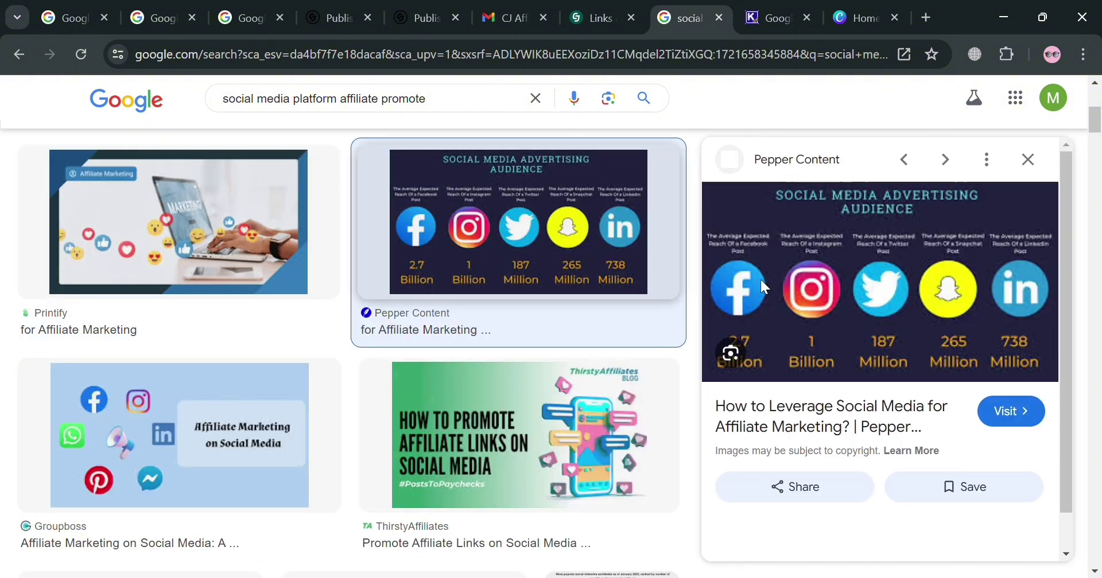
scroll(939, 344, "down", 1)
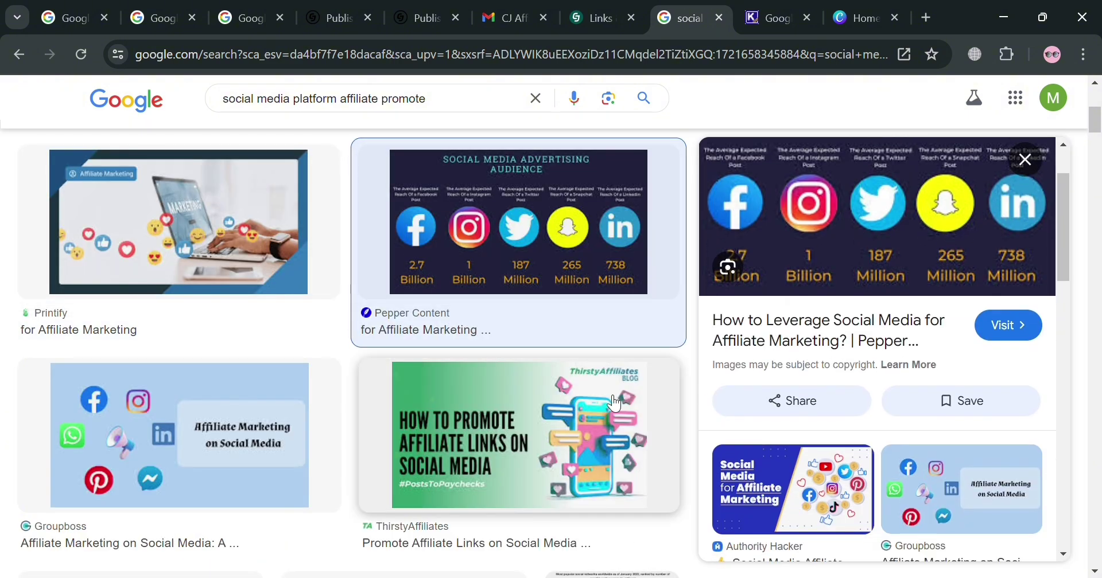
scroll(901, 375, "up", 1)
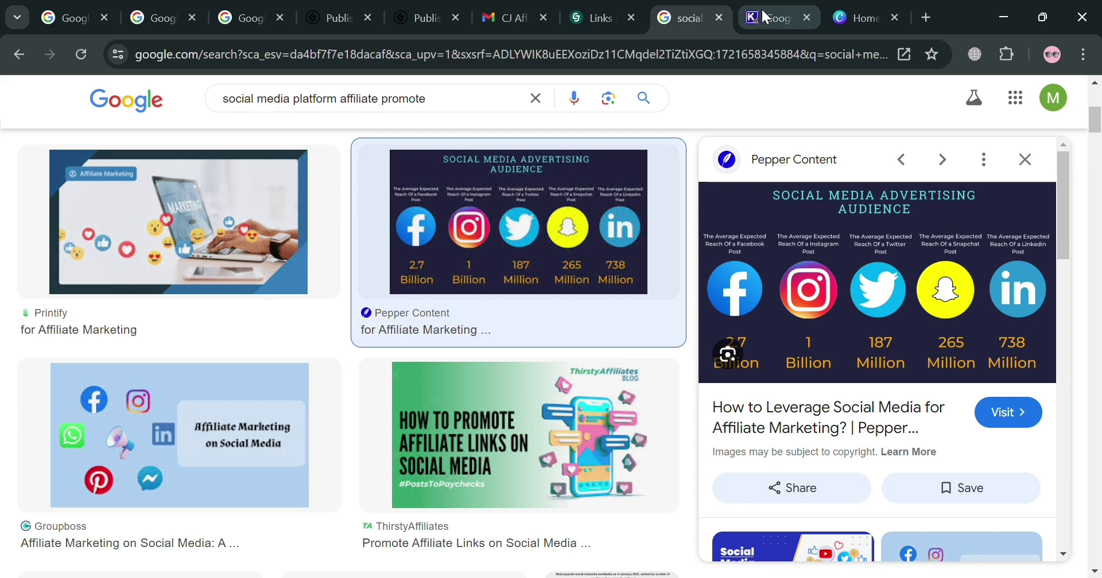
Step: On the Canva home page, search templates for 'sign up'
left_click(855, 16)
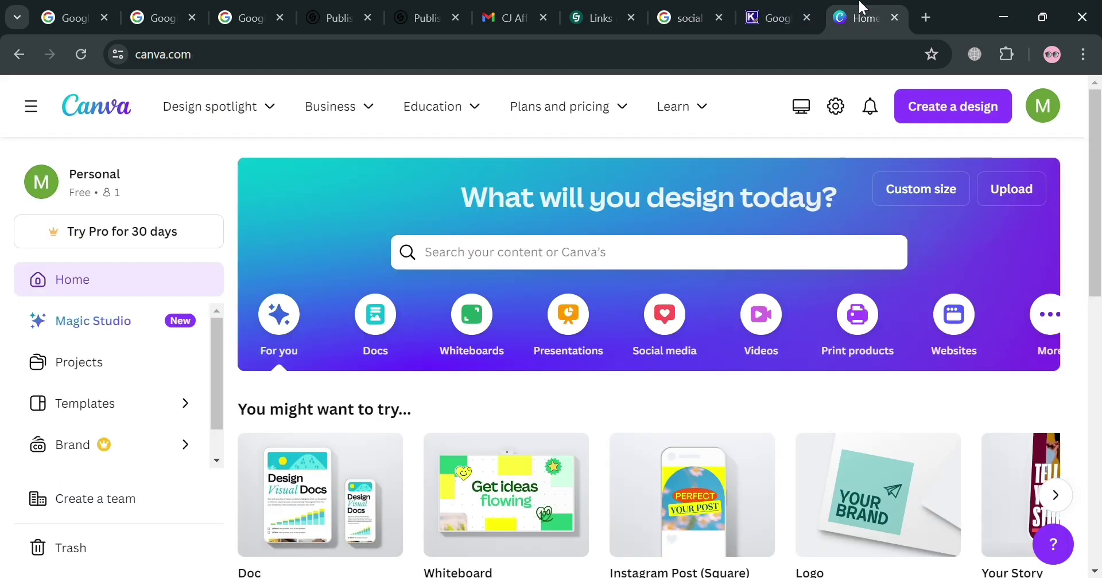
left_click_drag(839, 6, 788, 29)
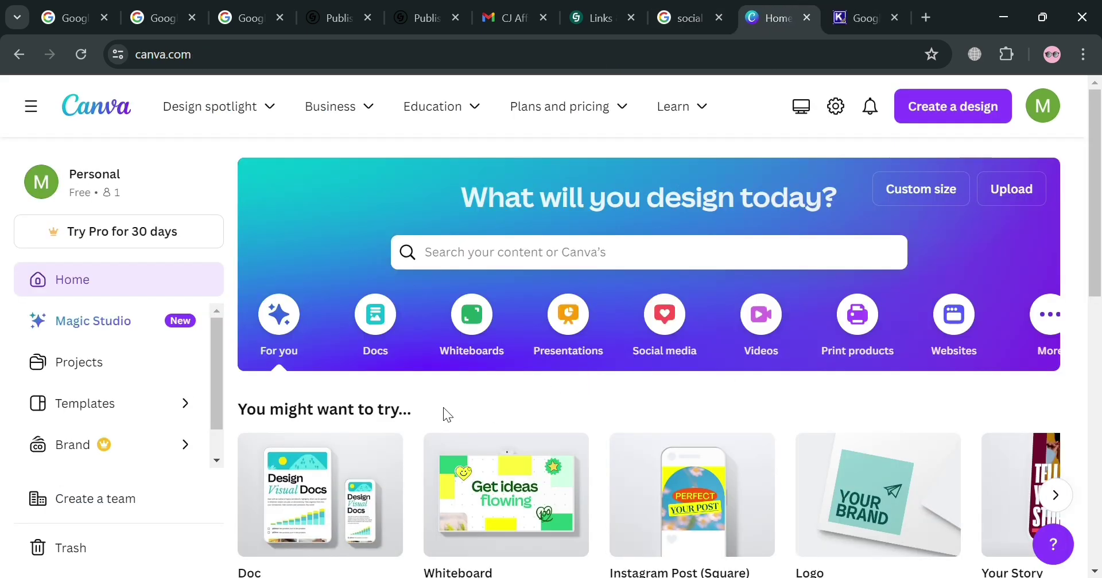
left_click(524, 251)
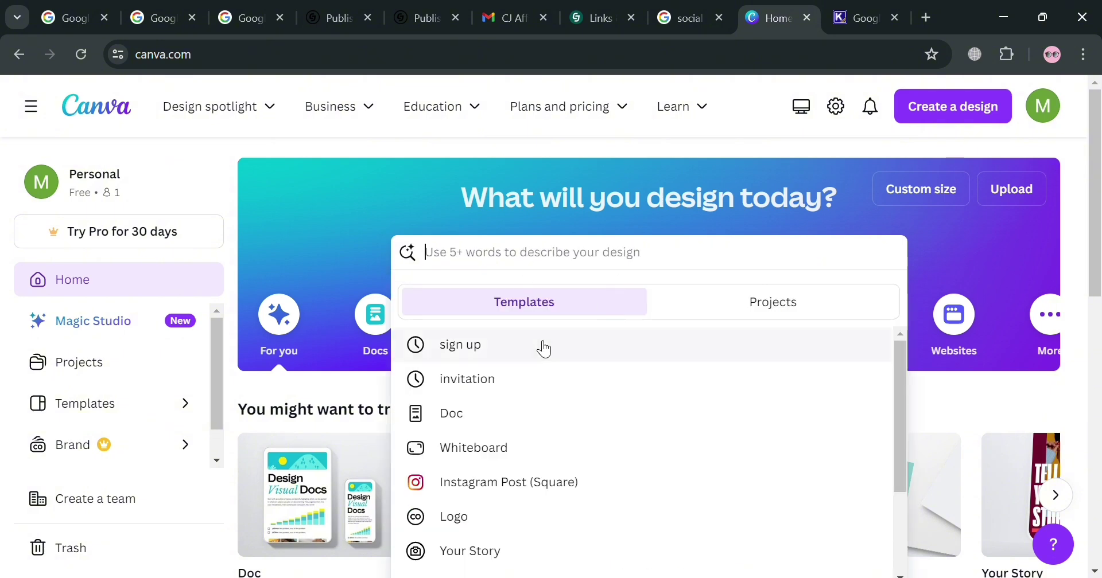
left_click(544, 346)
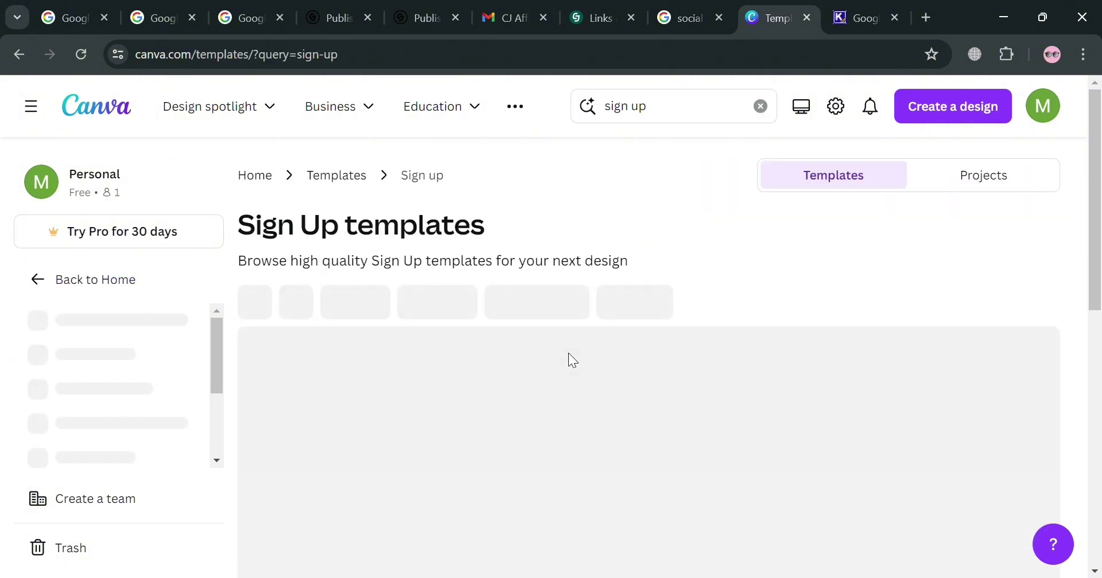
scroll(442, 394, "down", 5)
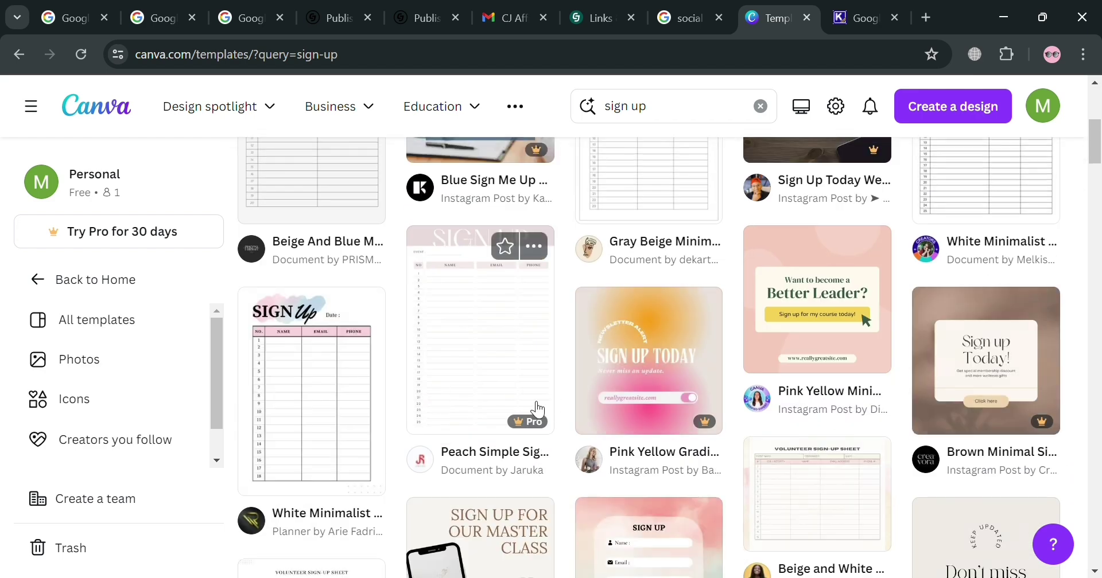
scroll(513, 410, "up", 4)
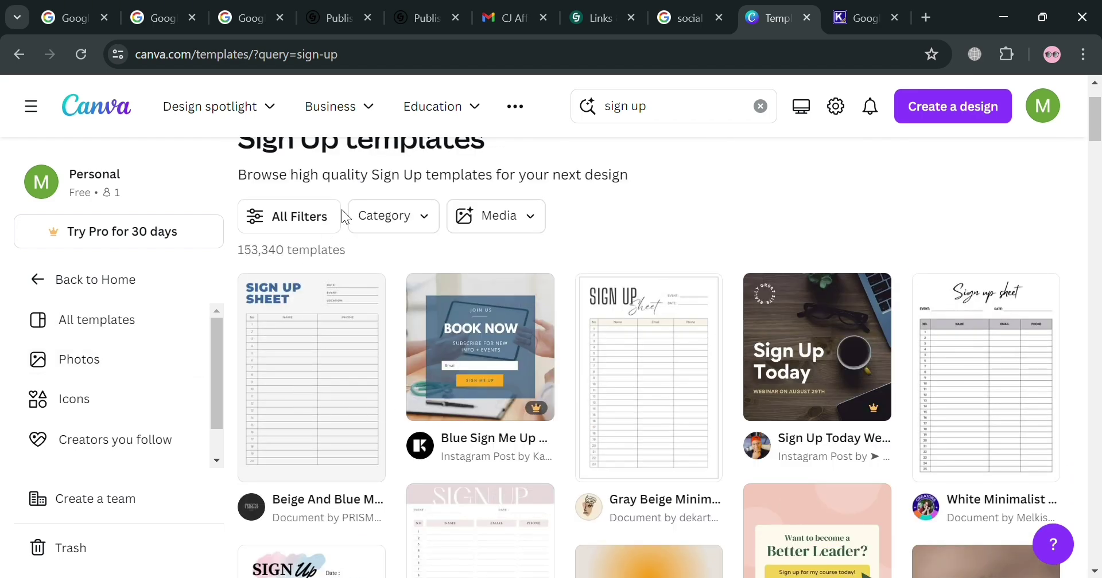
Step: Filter the sign up template results to Free under Price
left_click(323, 226)
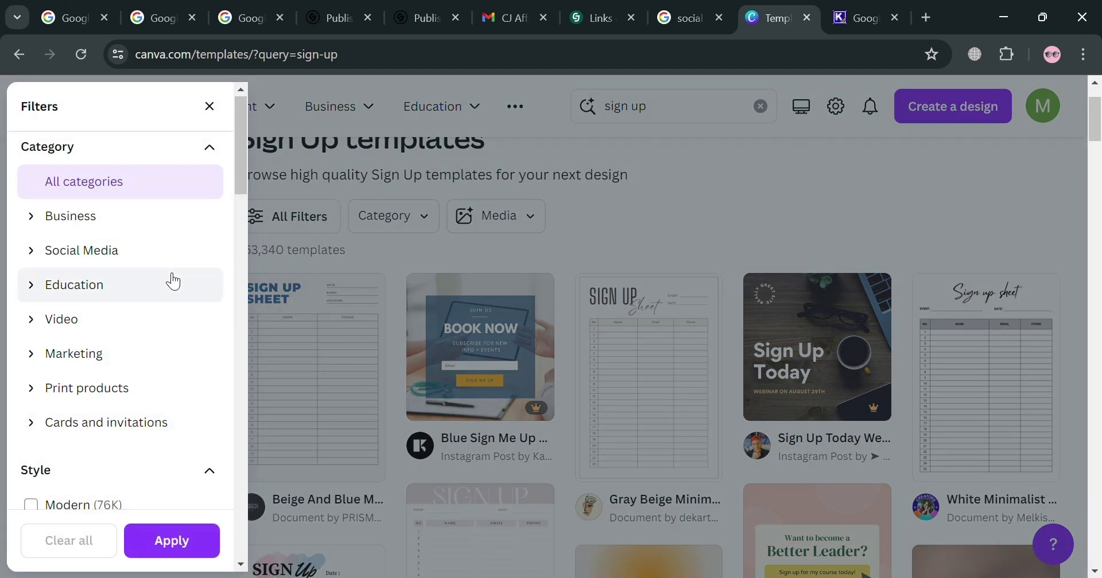
scroll(171, 282, "down", 5)
scroll(175, 283, "down", 6)
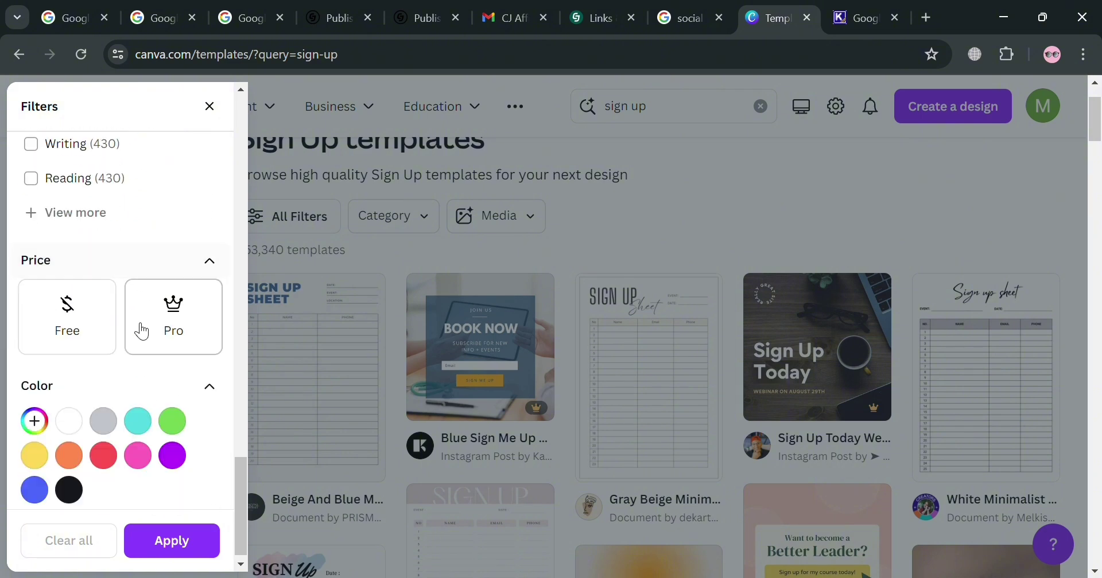
left_click(90, 347)
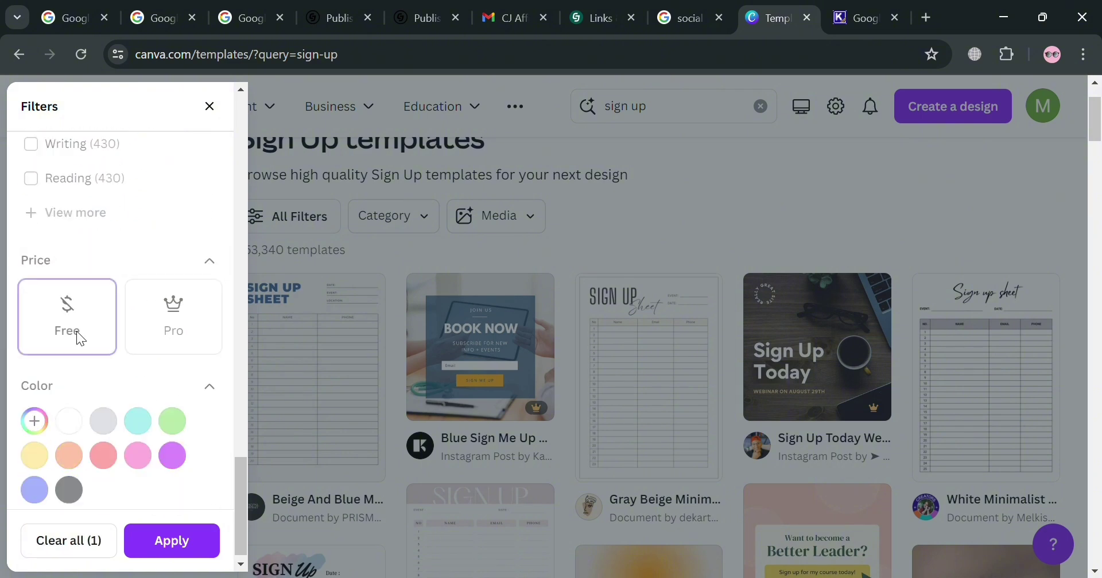
left_click(186, 554)
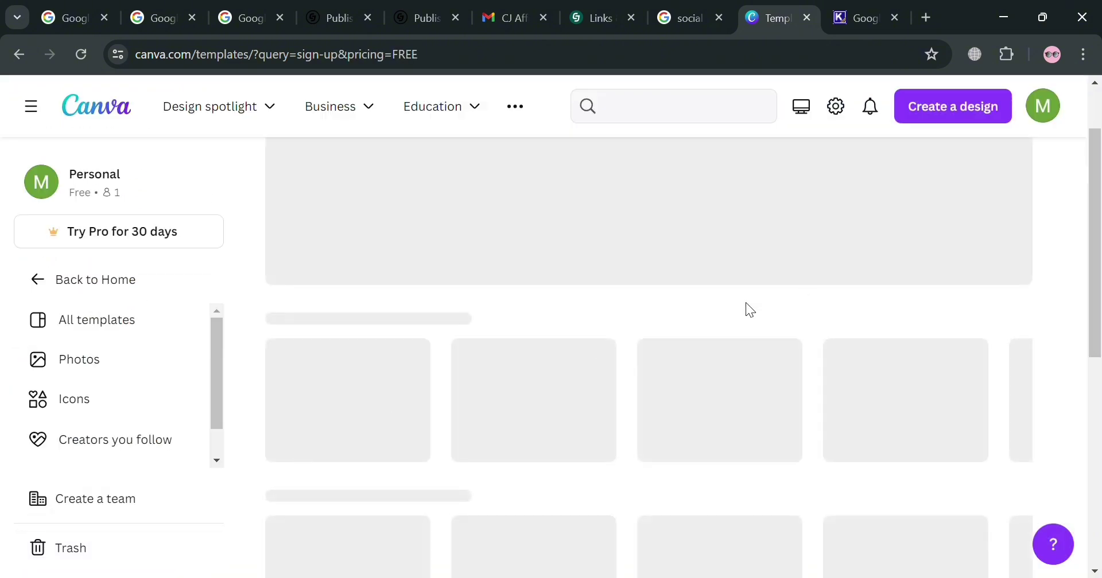
Step: Open the details of the Pink and Green Sign Up for Weekly Emails Instagram Story
scroll(745, 306, "down", 5)
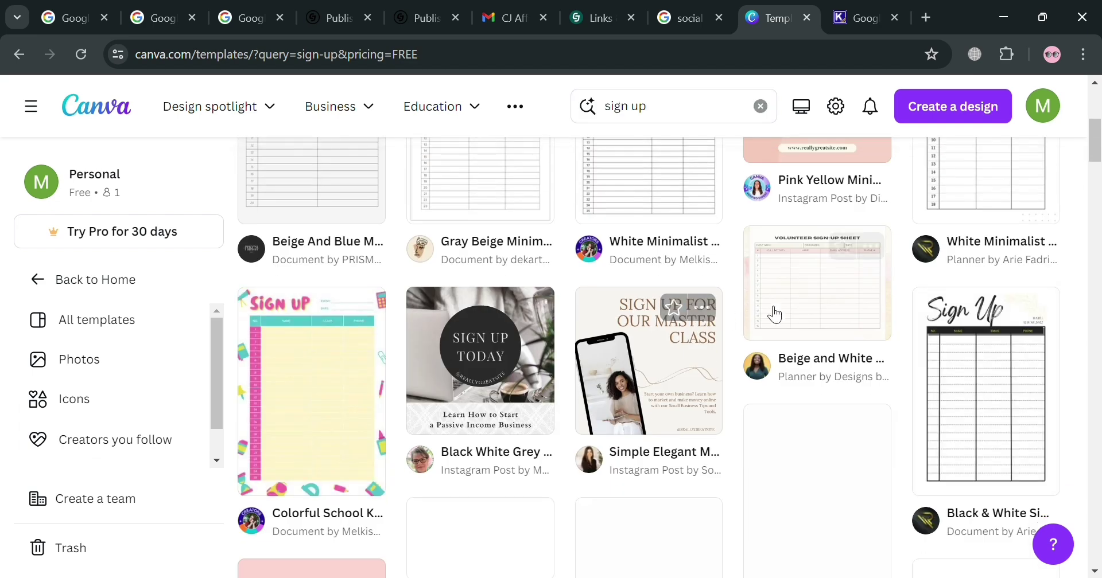
scroll(495, 417, "down", 2)
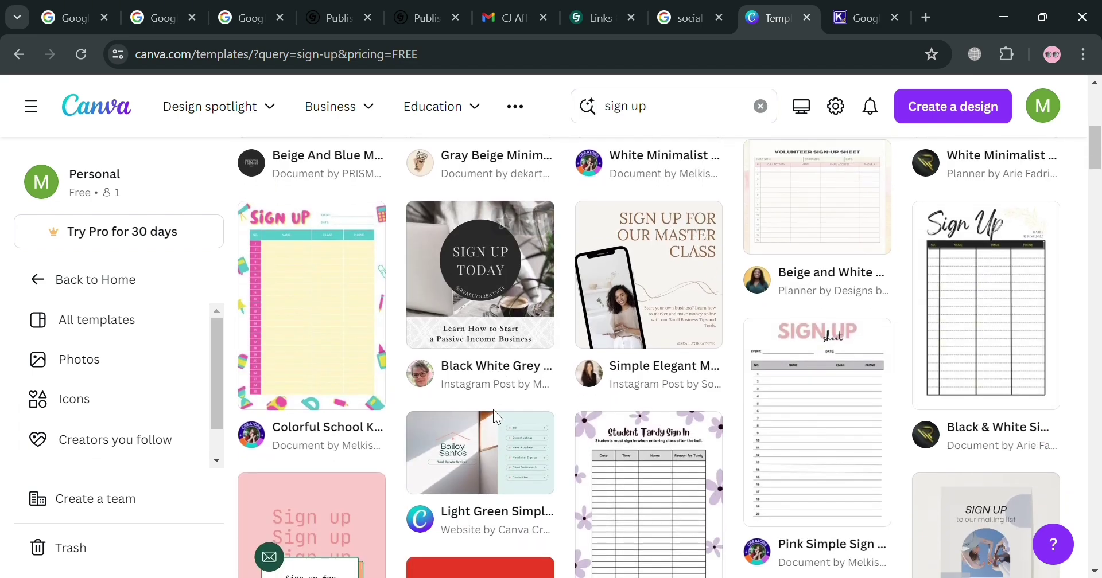
scroll(402, 414, "down", 5)
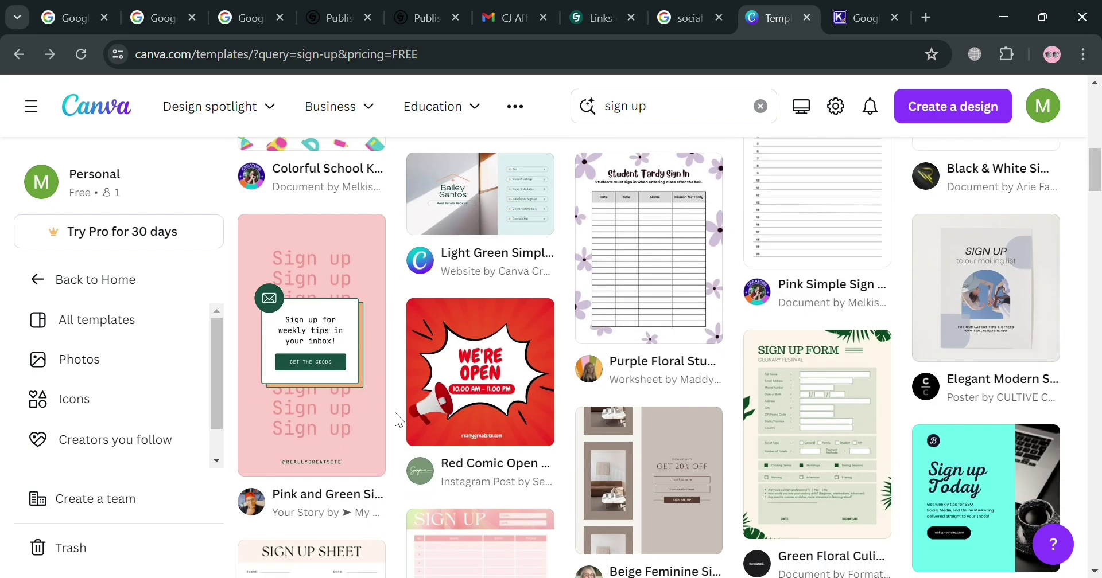
scroll(396, 413, "down", 2)
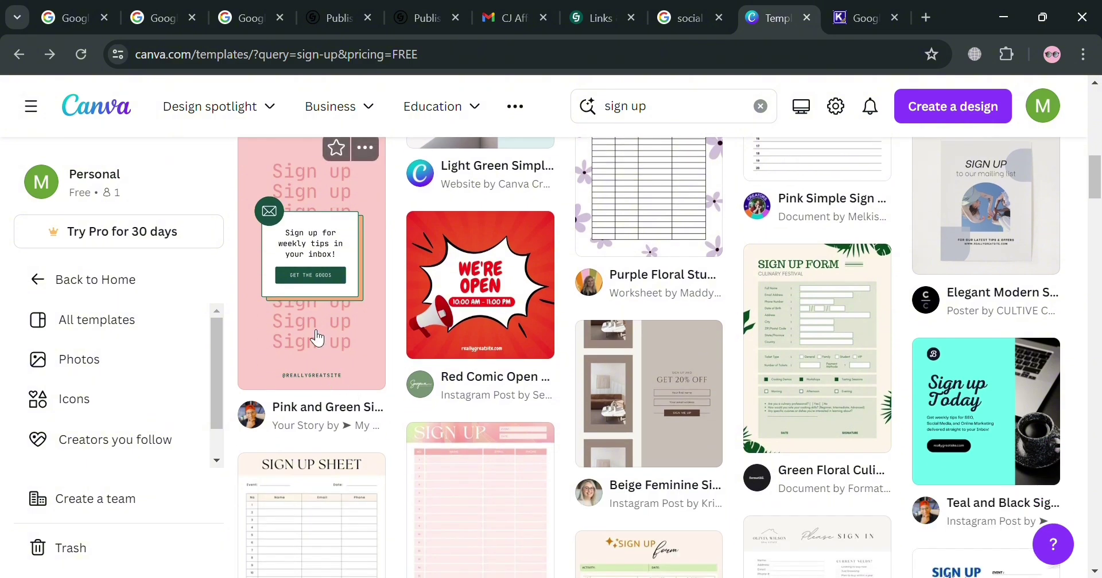
left_click(317, 338)
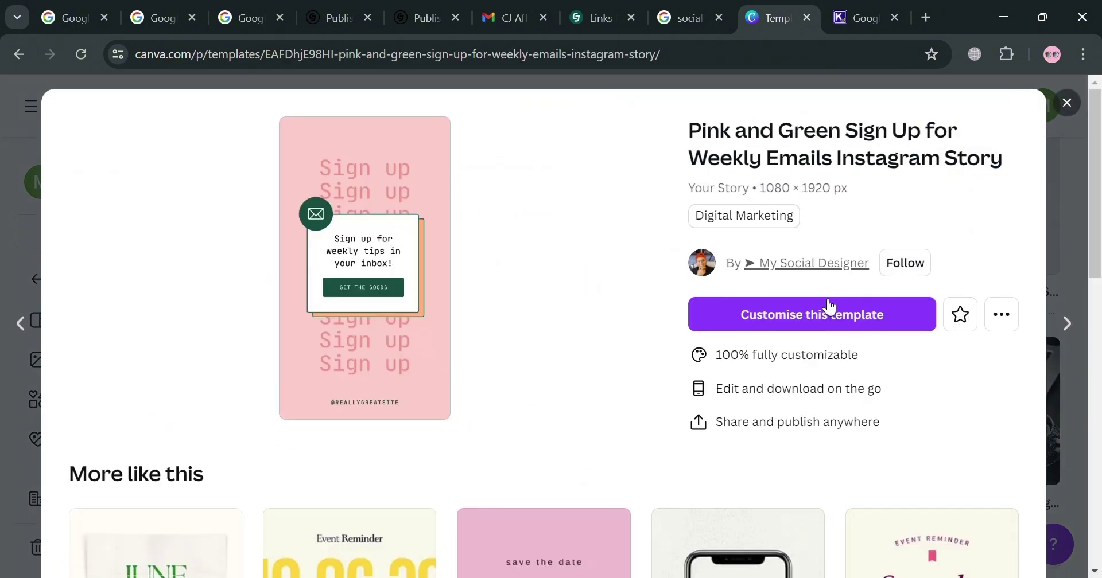
Step: Start a copy of the Pink and Green Sign Up template and enlarge it in the editor
left_click(824, 315)
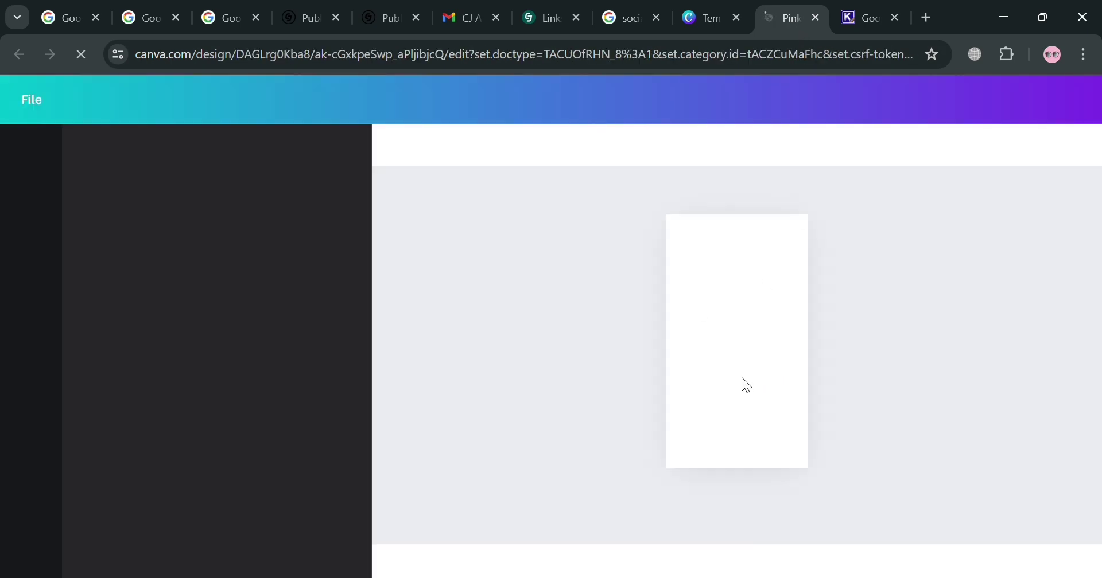
left_click_drag(857, 566, 890, 565)
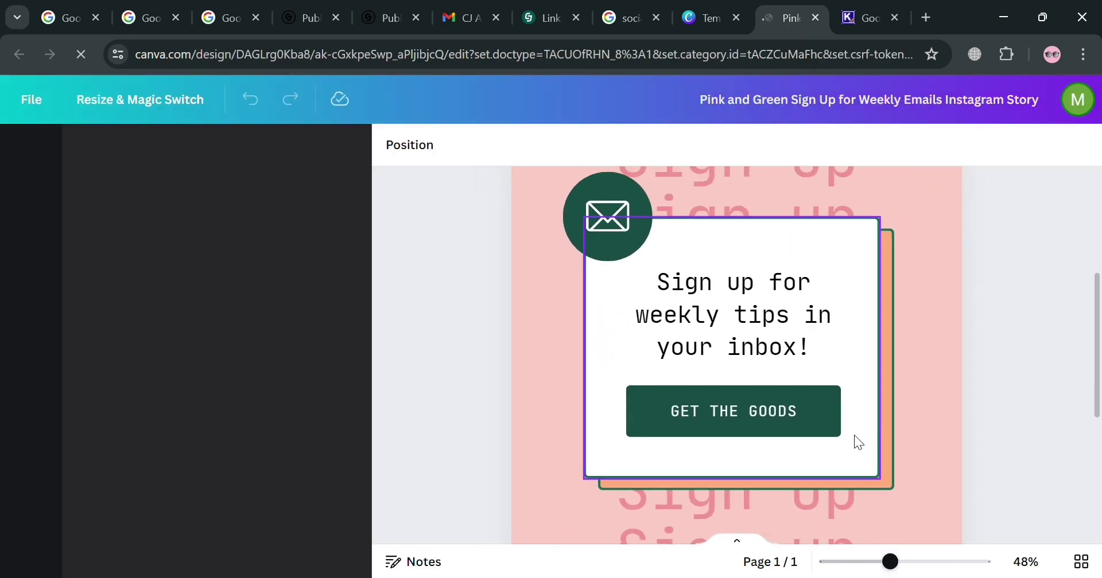
scroll(855, 426, "down", 3)
scroll(852, 427, "down", 2)
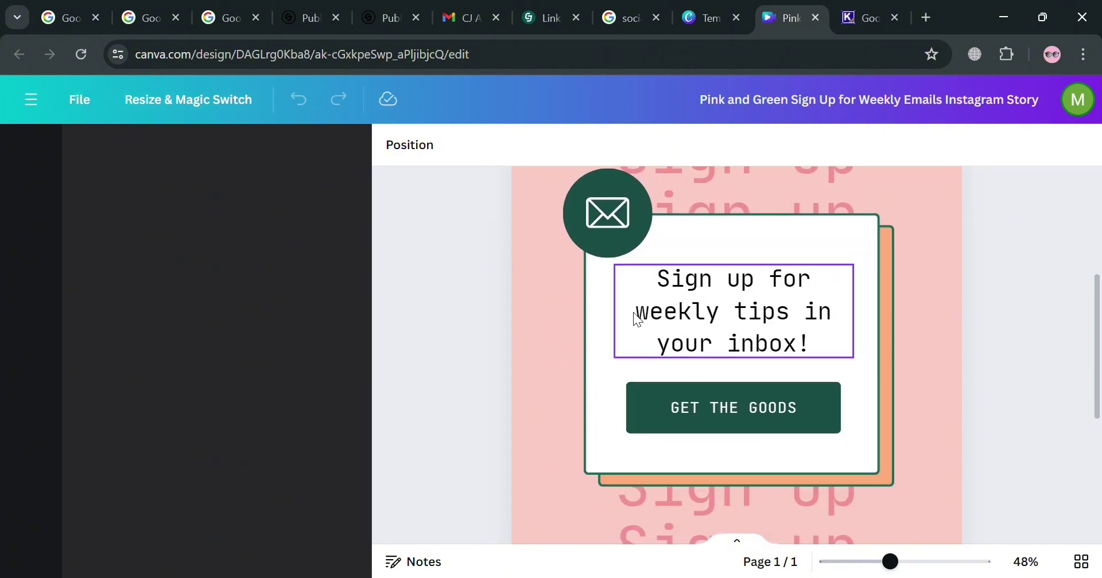
Step: Replace the weekly tips wording with 'GOOGLE WORKSPACE' and join the '!' onto that line
double_click(759, 314)
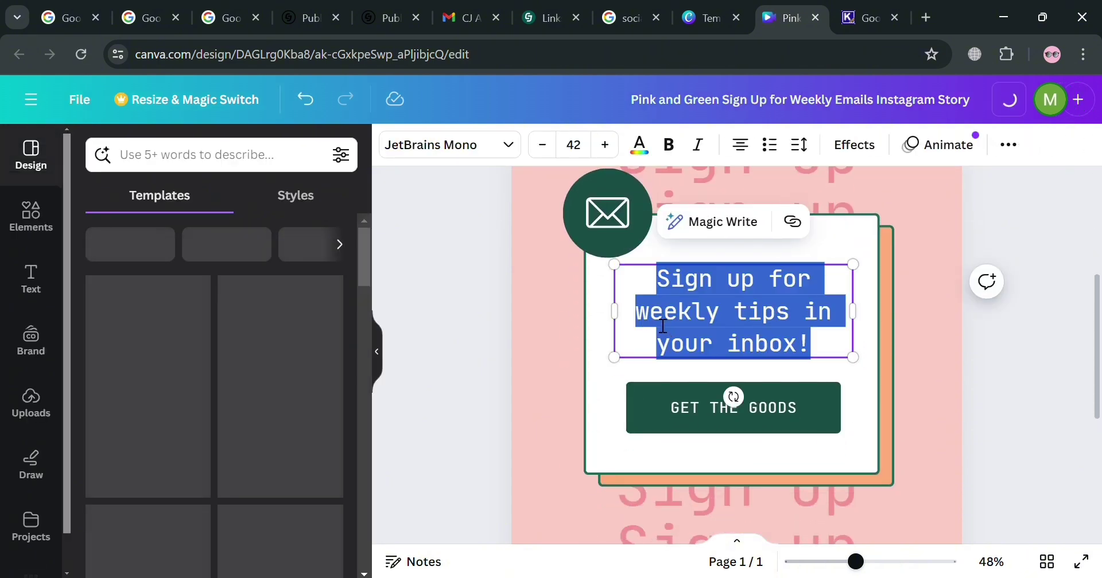
left_click(649, 323, "shift")
left_click_drag(636, 312, 800, 343)
type("GOOGLE WORKSPACE")
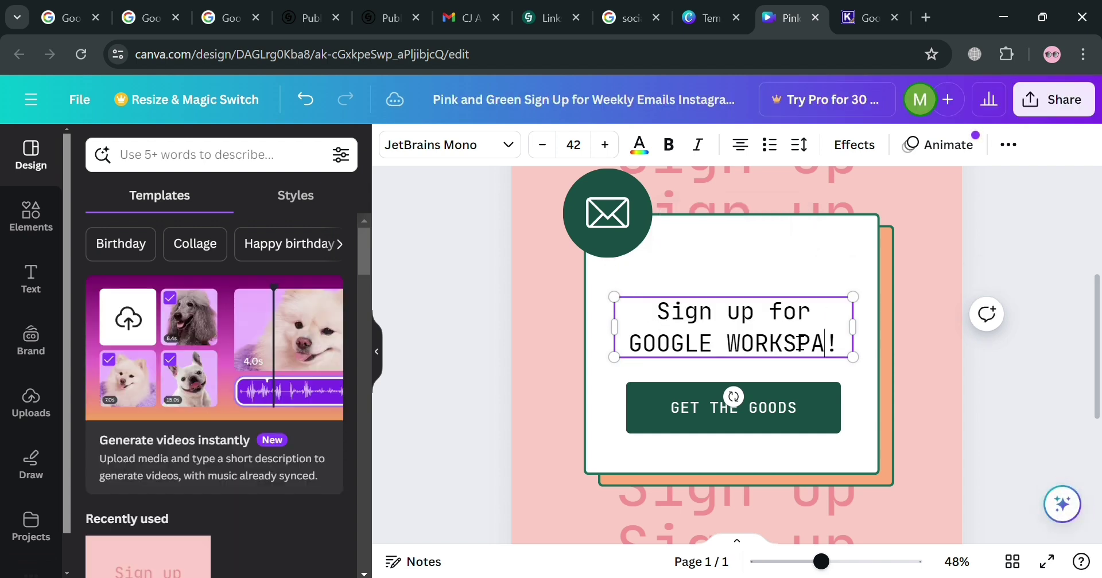
key("BackSpace")
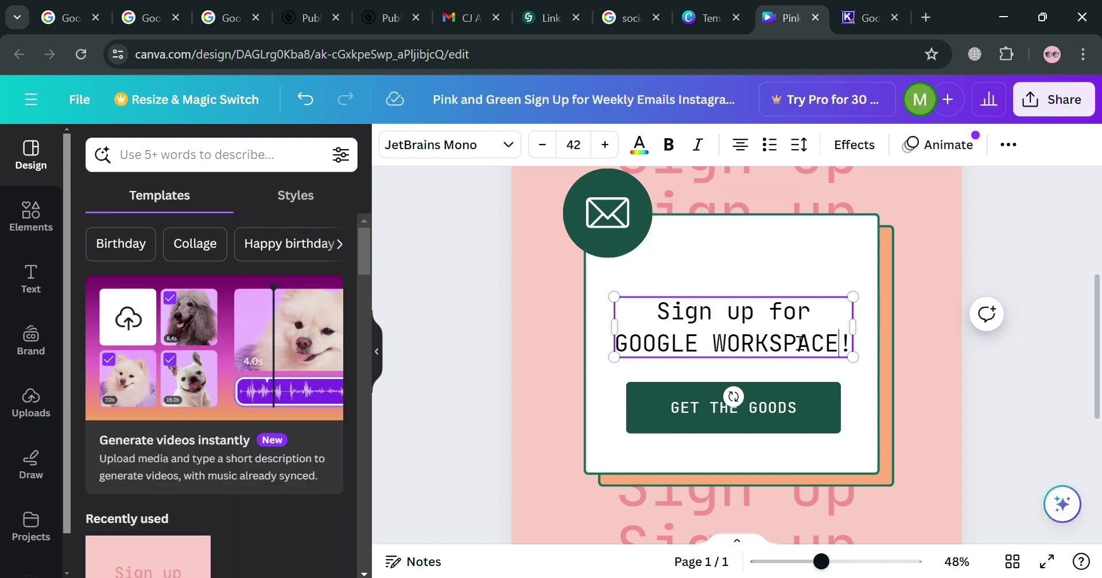
Step: Retype the first headline line as 'SIGN UP NOW IN'
key("shift+Home")
type("SIGN U NOW IN")
key("Left")
key("Left")
key("Left")
key("Left")
key("Left")
key("Left")
key("Left")
type("P")
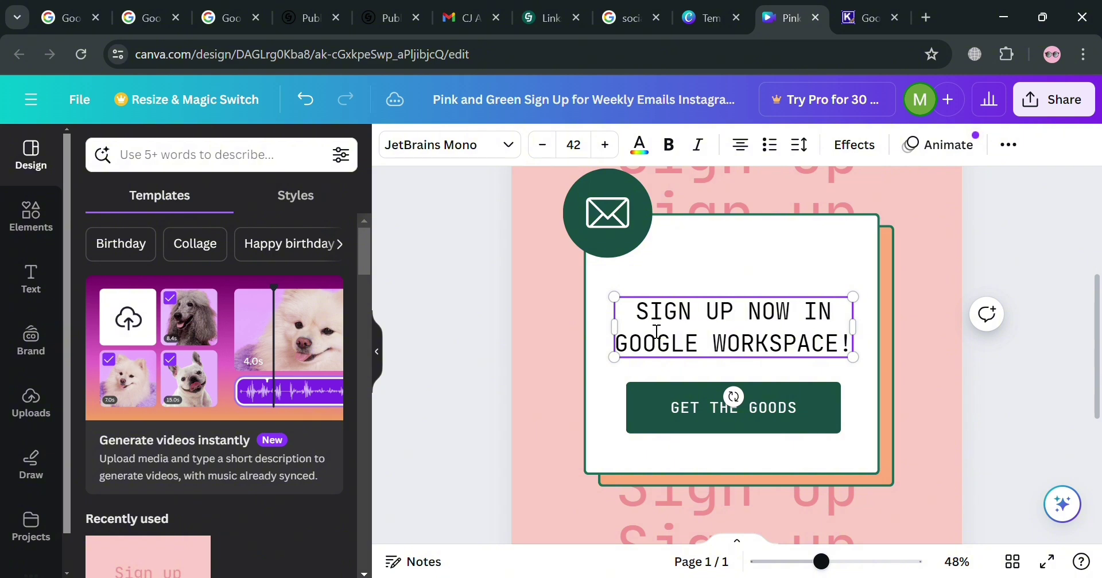
left_click(782, 412)
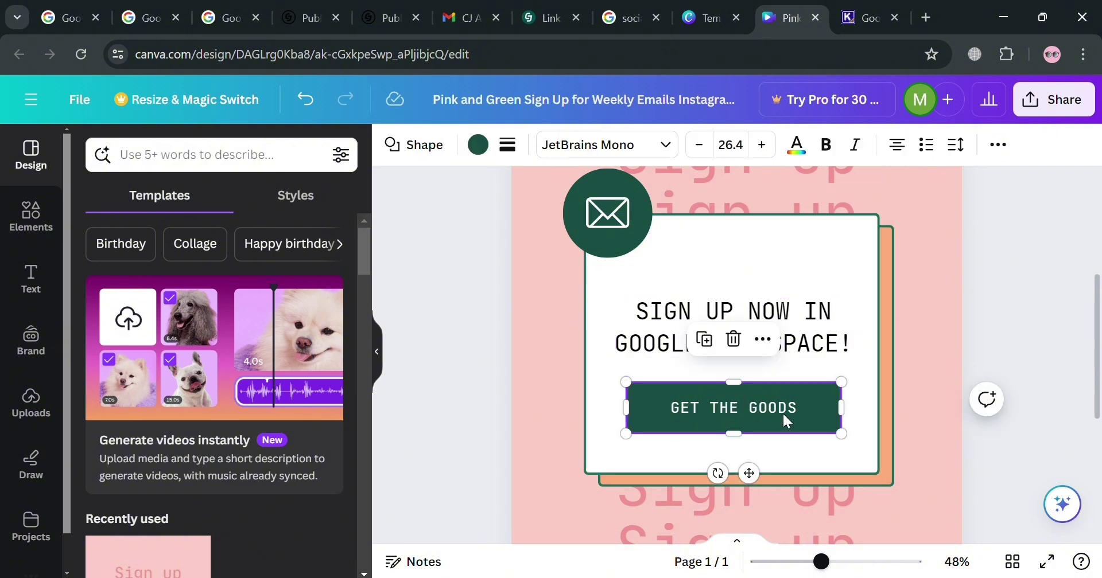
left_click(896, 367)
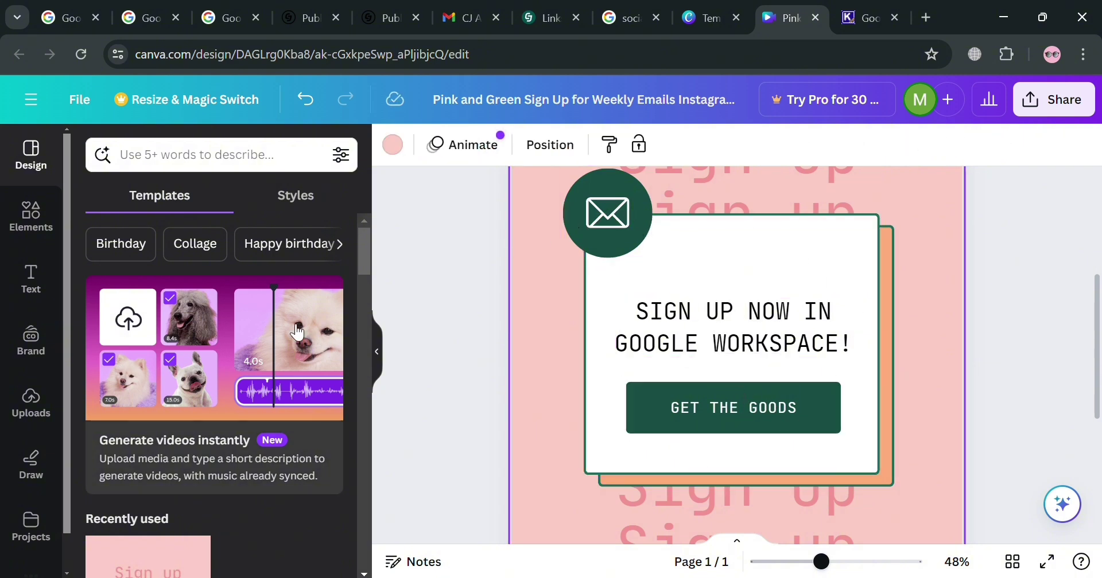
scroll(553, 379, "up", 3)
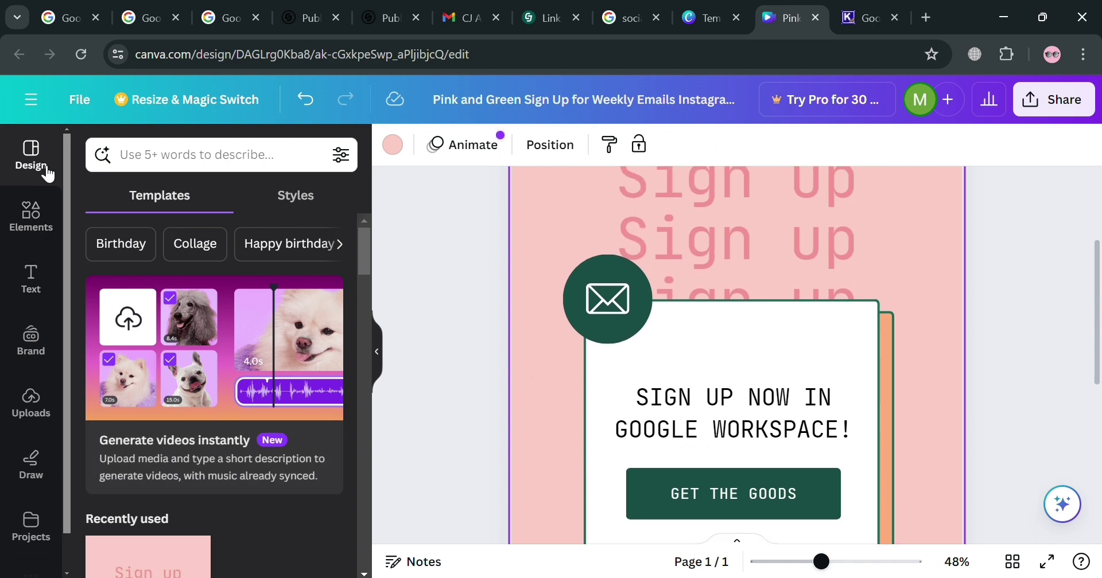
Step: Change the button text from 'GET THE GOODS' to 'SIGN UP NOW!'
left_click(35, 404)
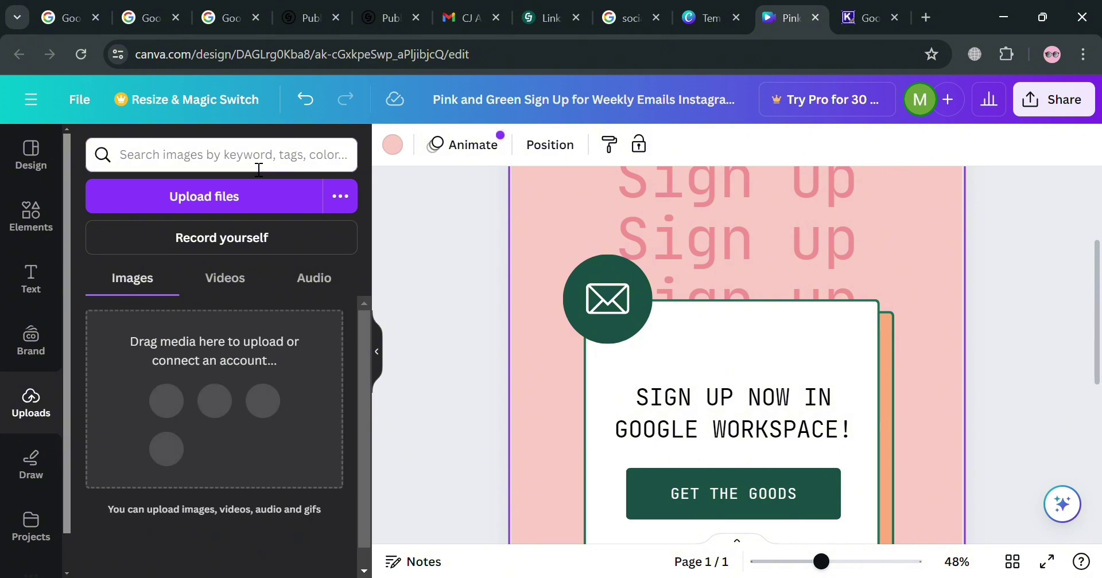
scroll(755, 402, "down", 3)
double_click(755, 333)
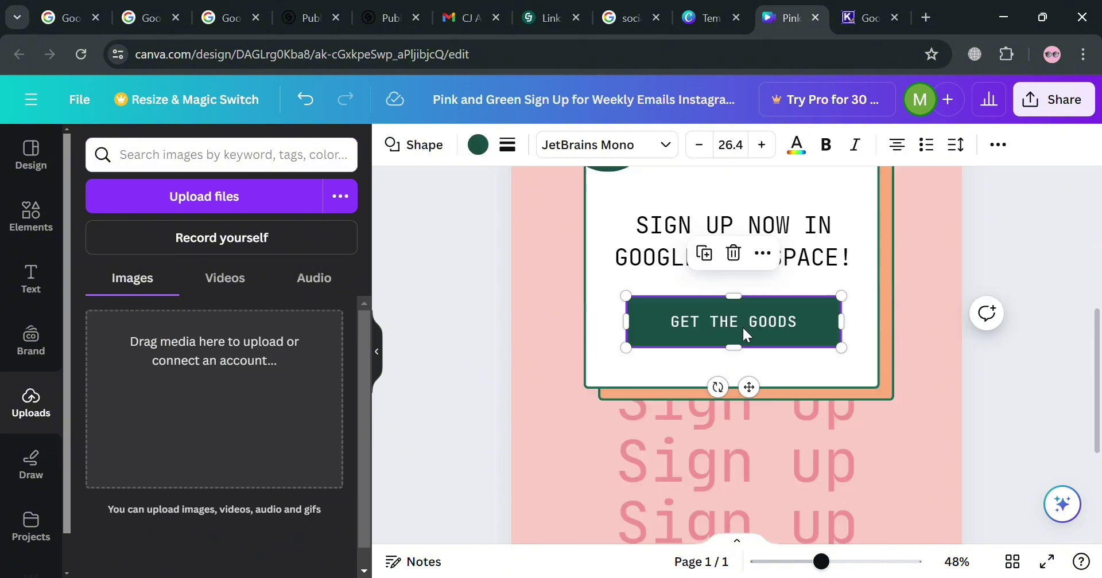
left_click(782, 321)
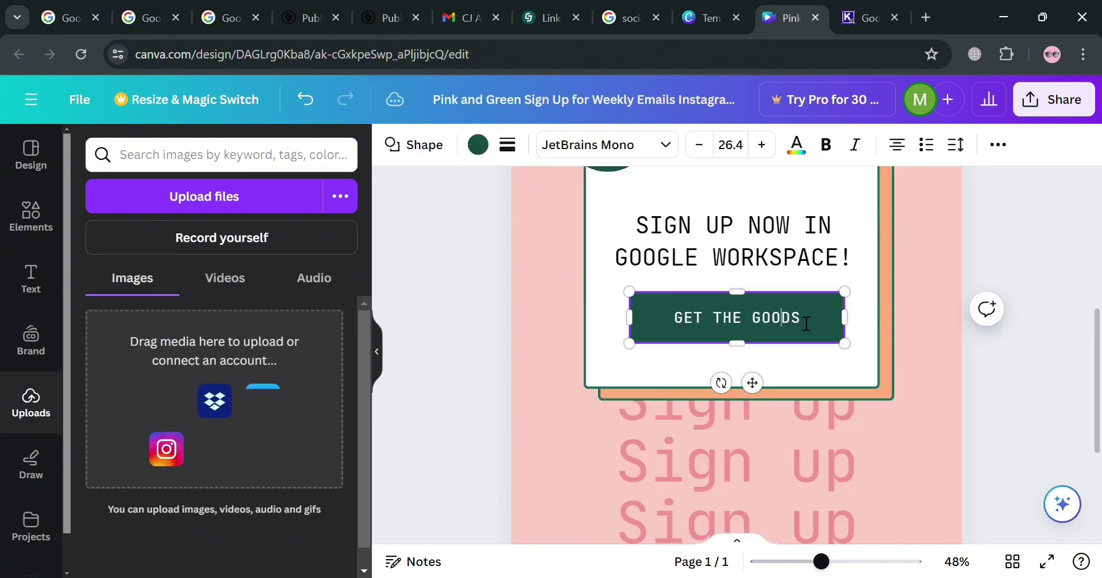
left_click_drag(772, 317, 666, 319)
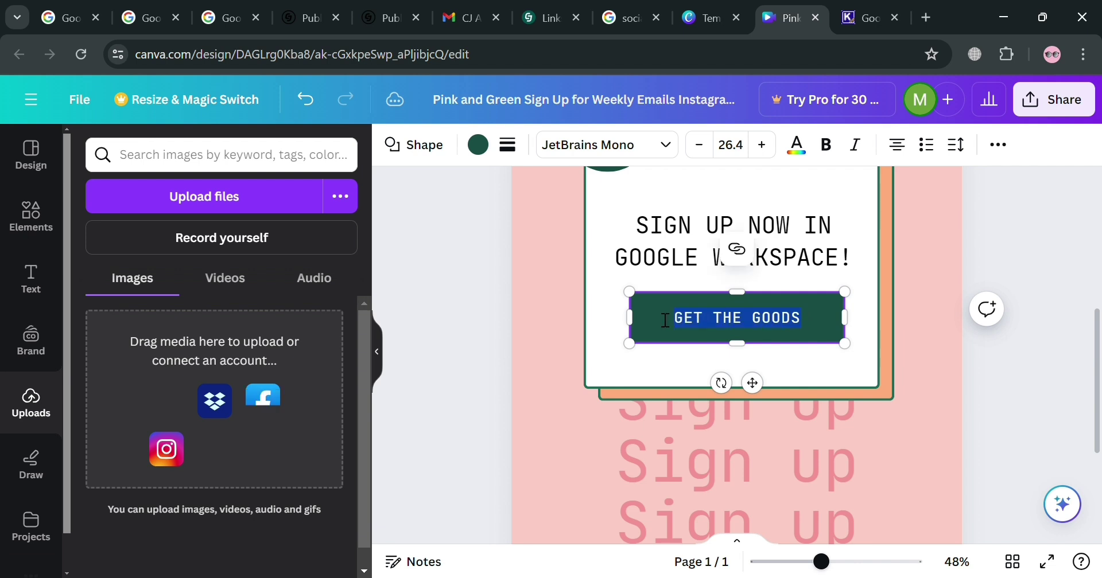
type("SIGN UP NOW")
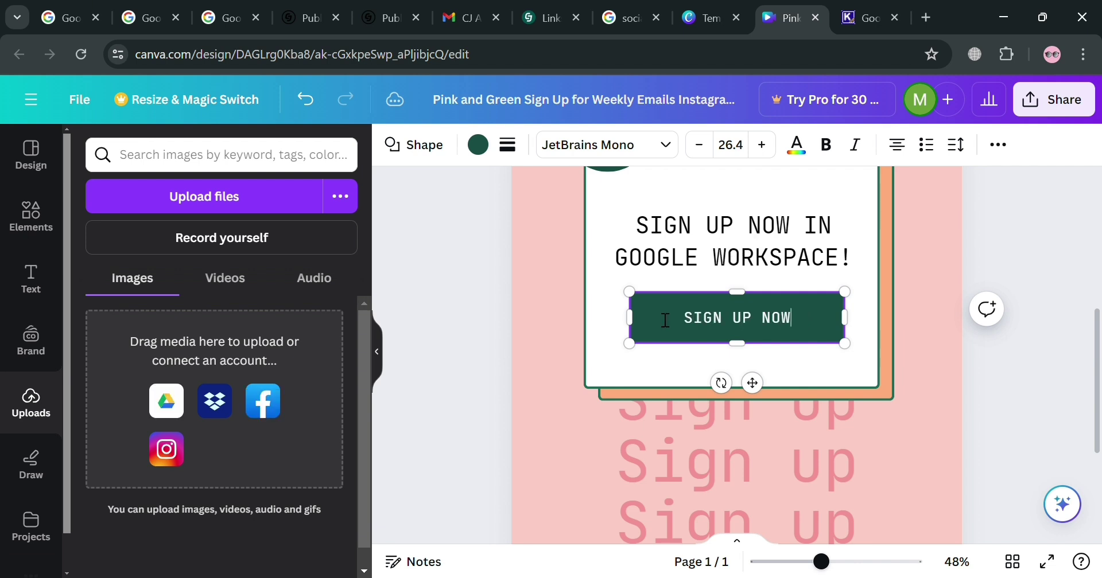
type("!")
left_click(898, 396)
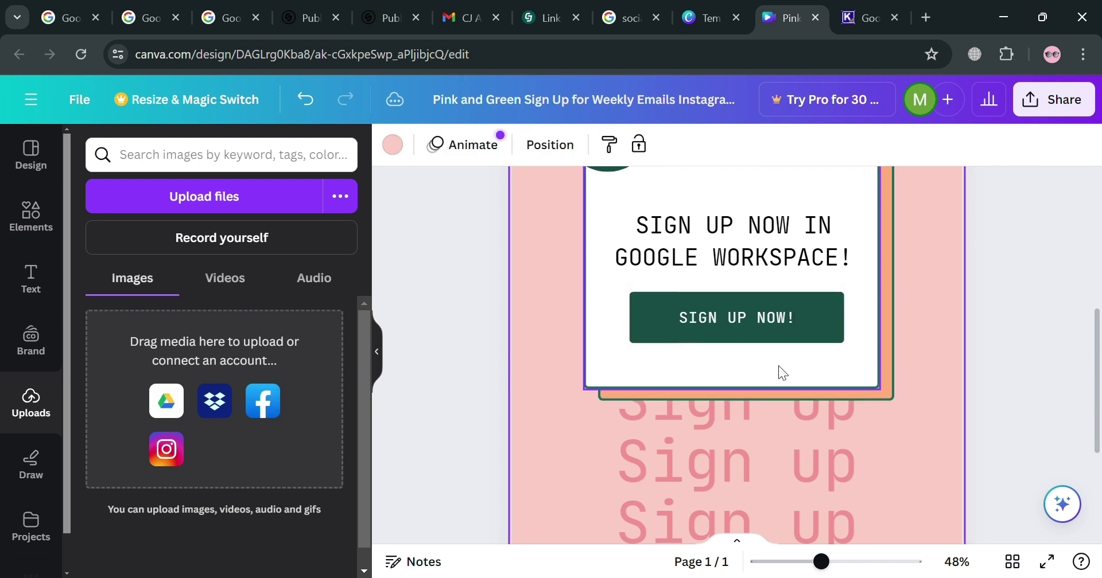
Step: Set the page background colour to yellow #ffde59
scroll(778, 366, "up", 2)
scroll(778, 368, "down", 1)
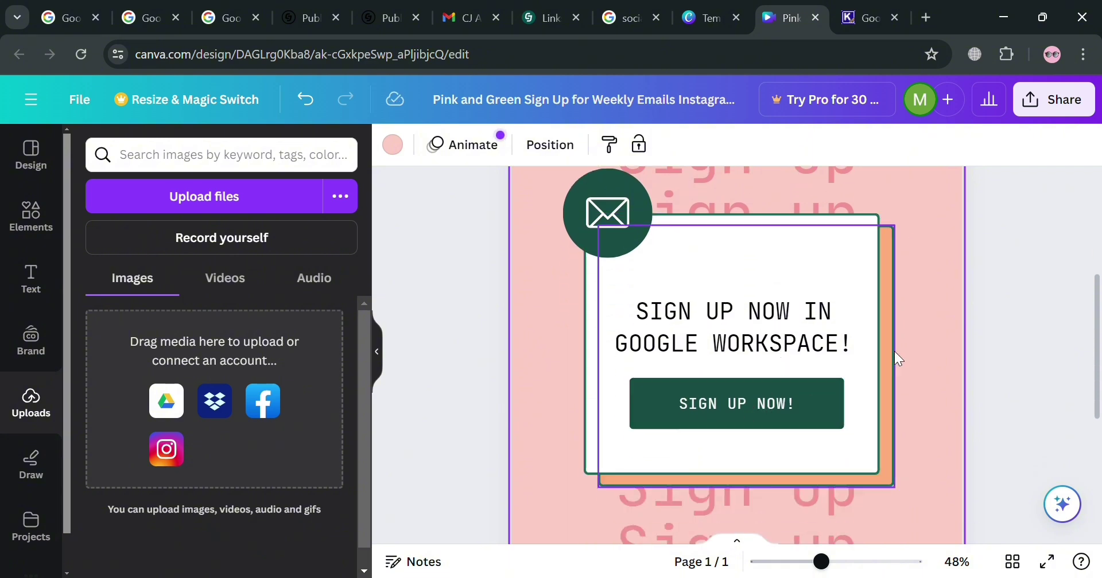
left_click(406, 150)
scroll(224, 327, "down", 5)
left_click(237, 338)
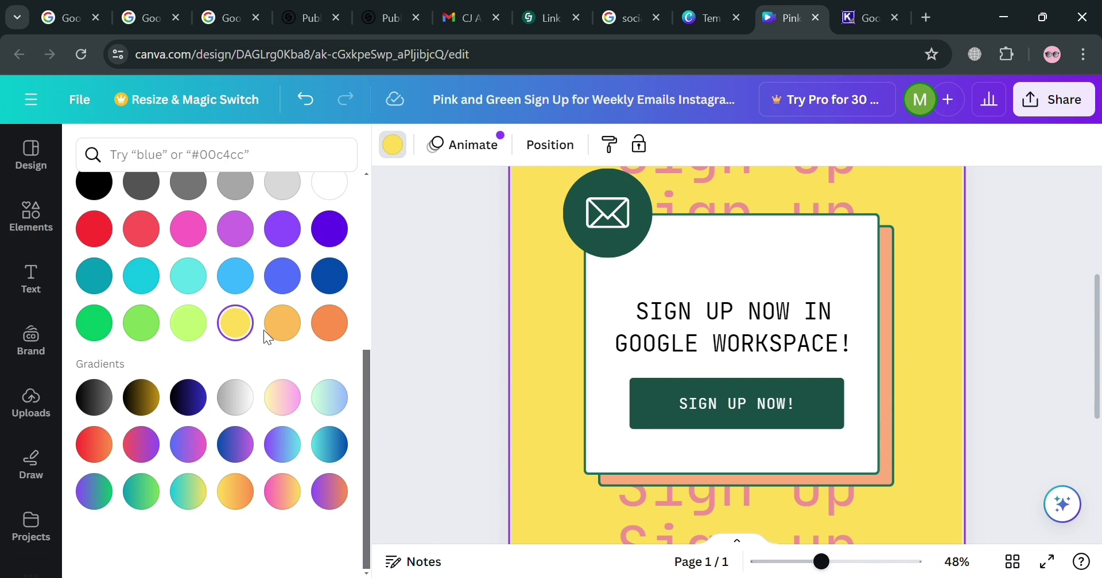
left_click(584, 478)
scroll(817, 285, "down", 2)
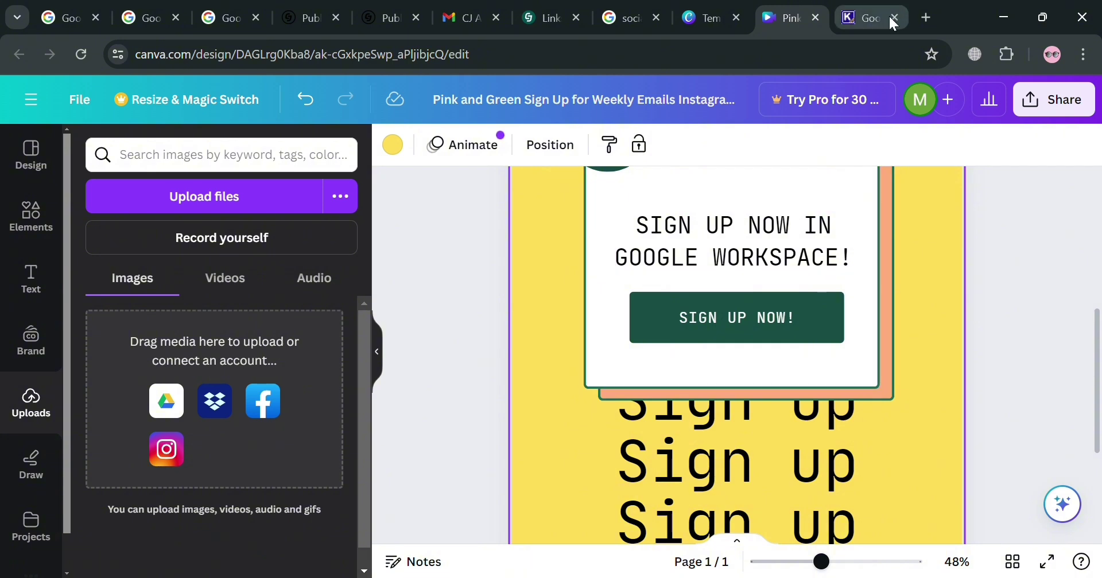
scroll(821, 230, "up", 1)
Step: Copy the Kernel 'Google Workspace for Education' article URL, then select the Canva SIGN UP NOW! button
scroll(823, 235, "up", 1)
left_click(867, 18)
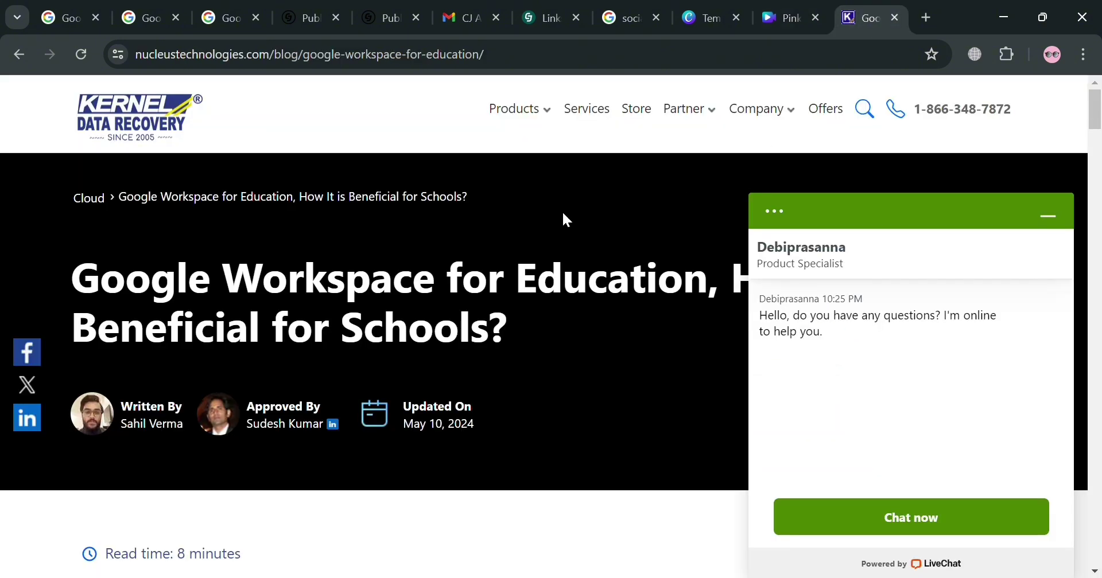
left_click(577, 64)
key("ctrl+a")
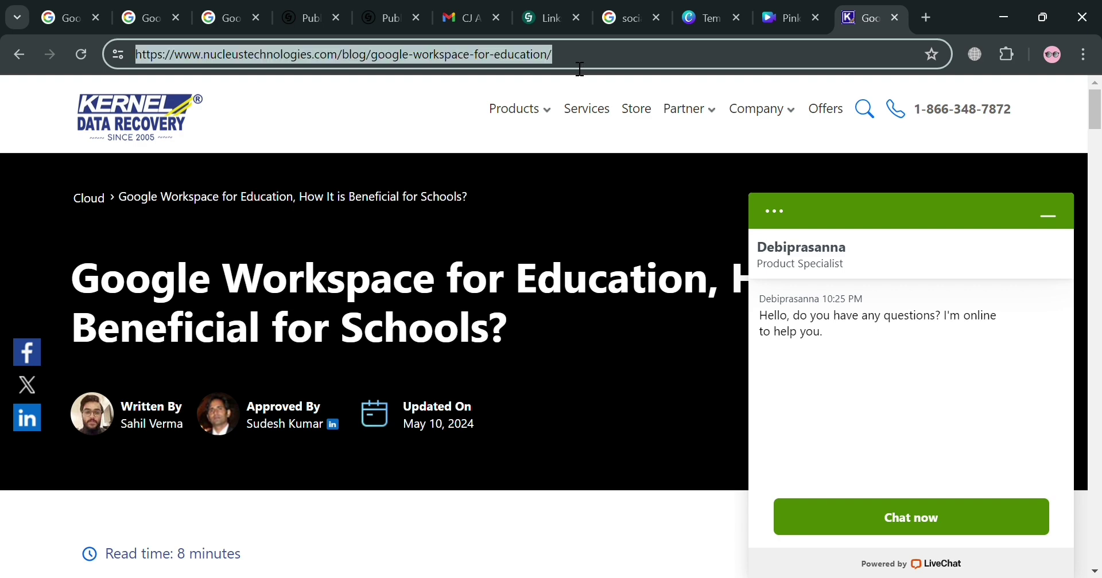
left_click(653, 207)
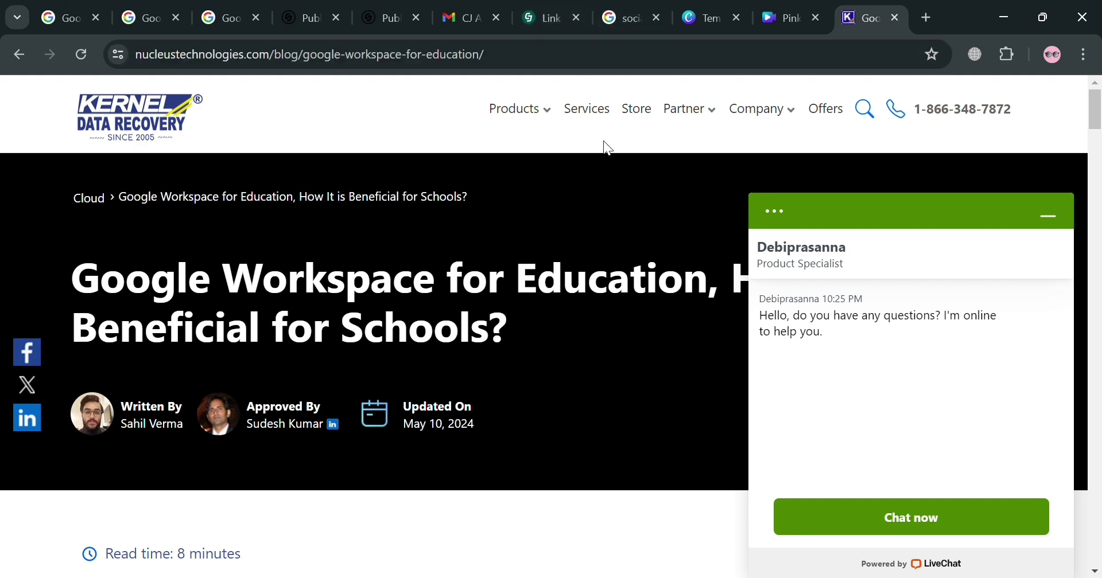
left_click(787, 17)
left_click(705, 405)
Step: Link the SIGN UP NOW! button text to the pasted Kernel article URL
double_click(705, 405)
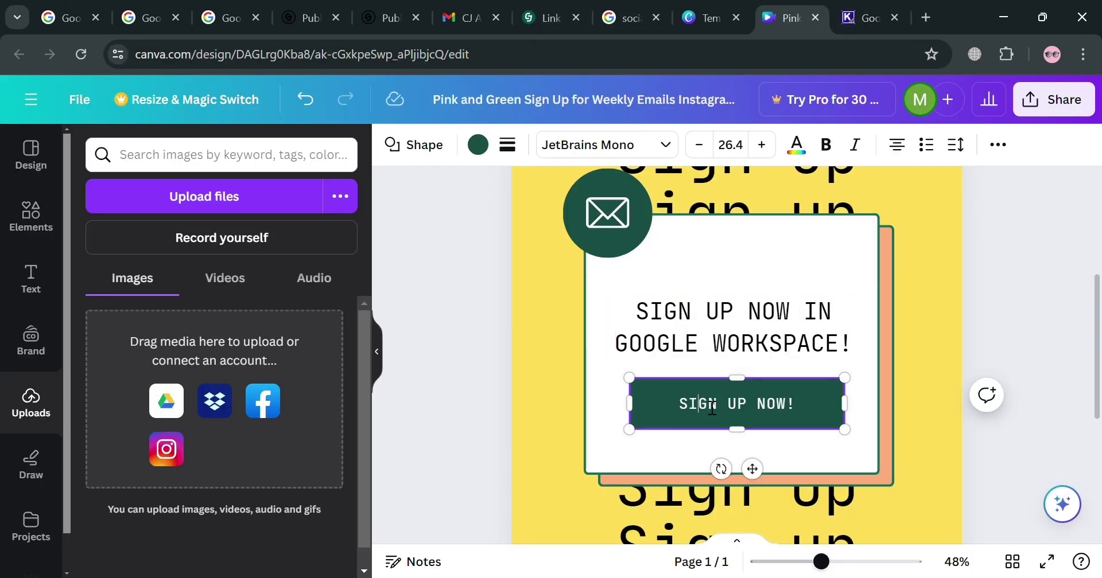
left_click_drag(791, 414, 806, 411)
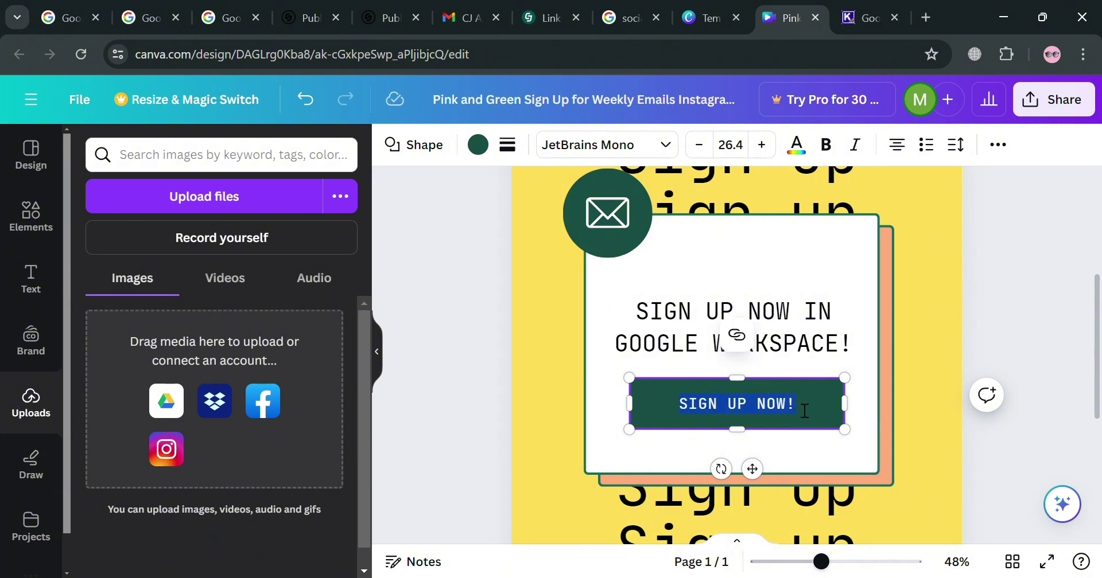
left_click(736, 336)
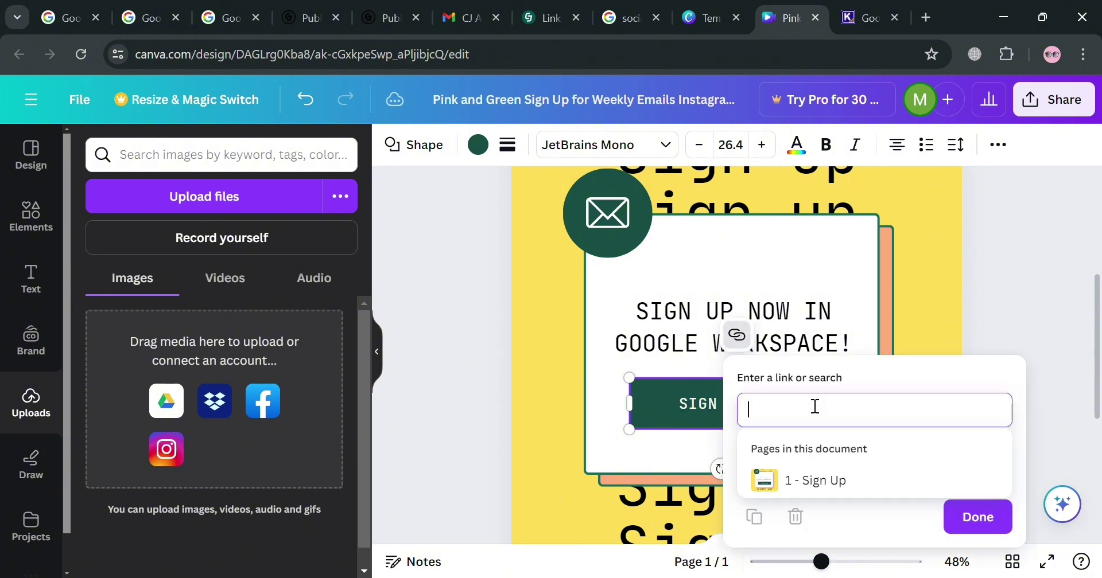
key("ctrl+v")
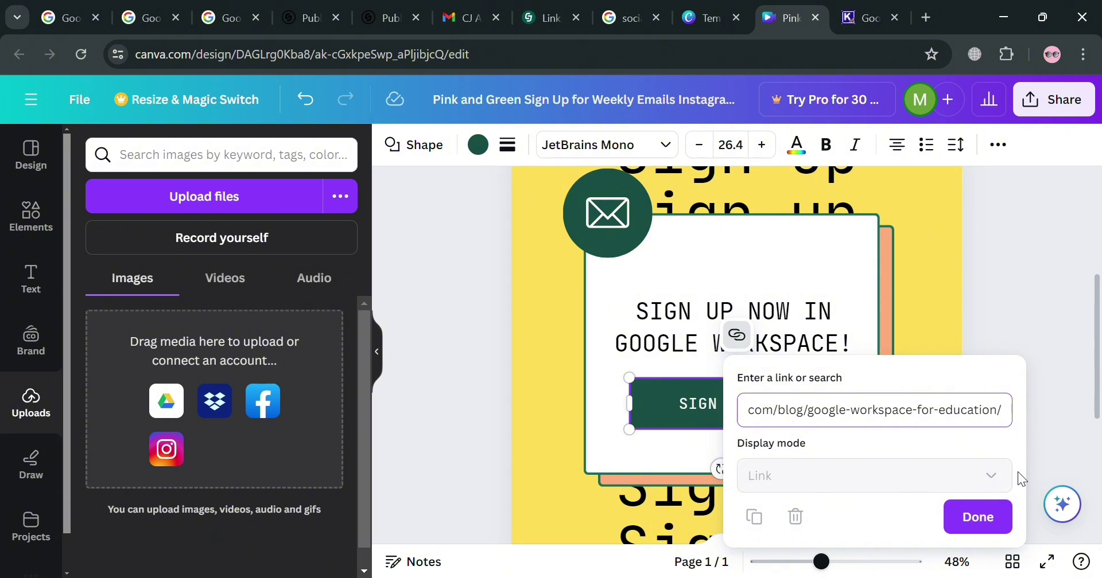
left_click(1003, 525)
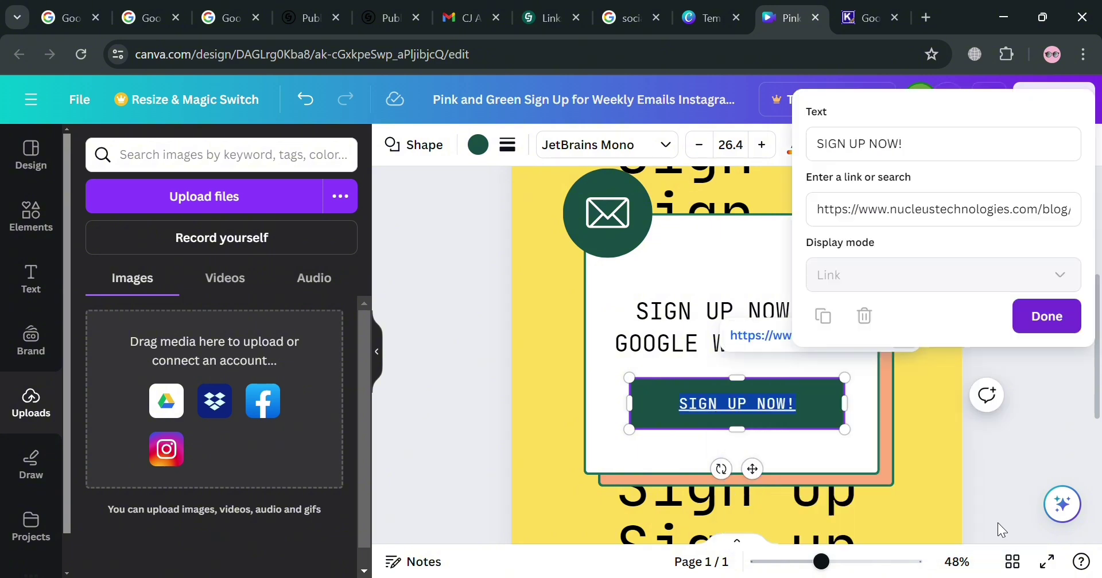
left_click(1062, 316)
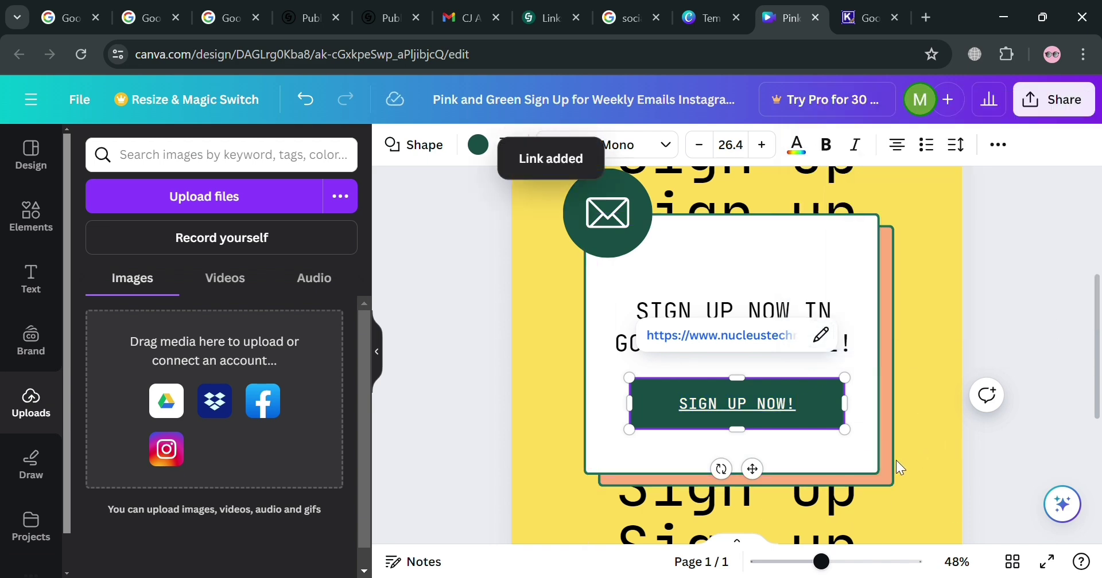
left_click(900, 467)
left_click(741, 403)
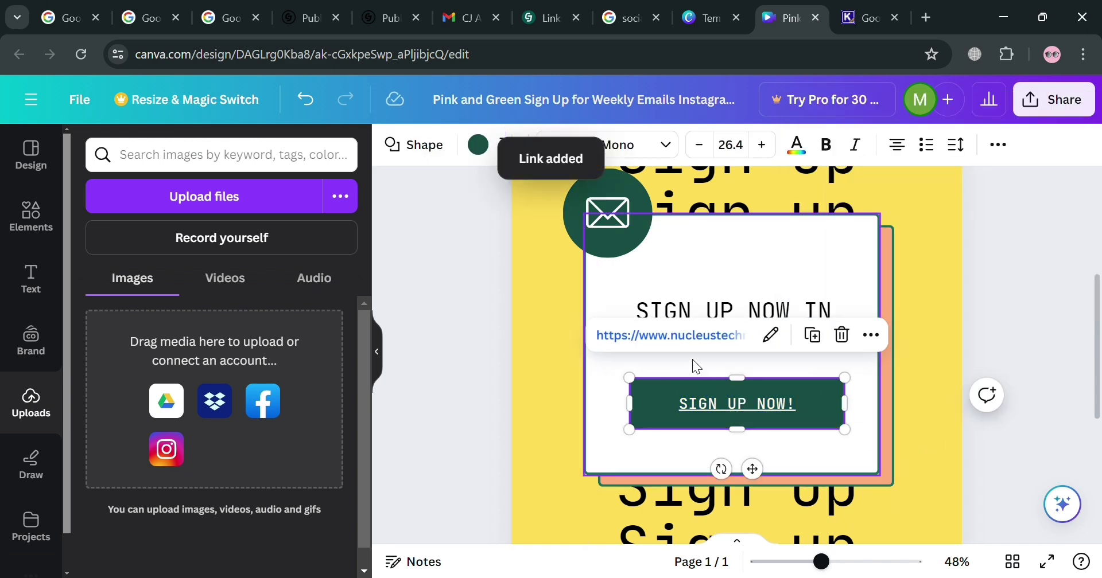
Step: Go back through the Kernel article tab to the CJ Links & Products page
left_click(860, 7)
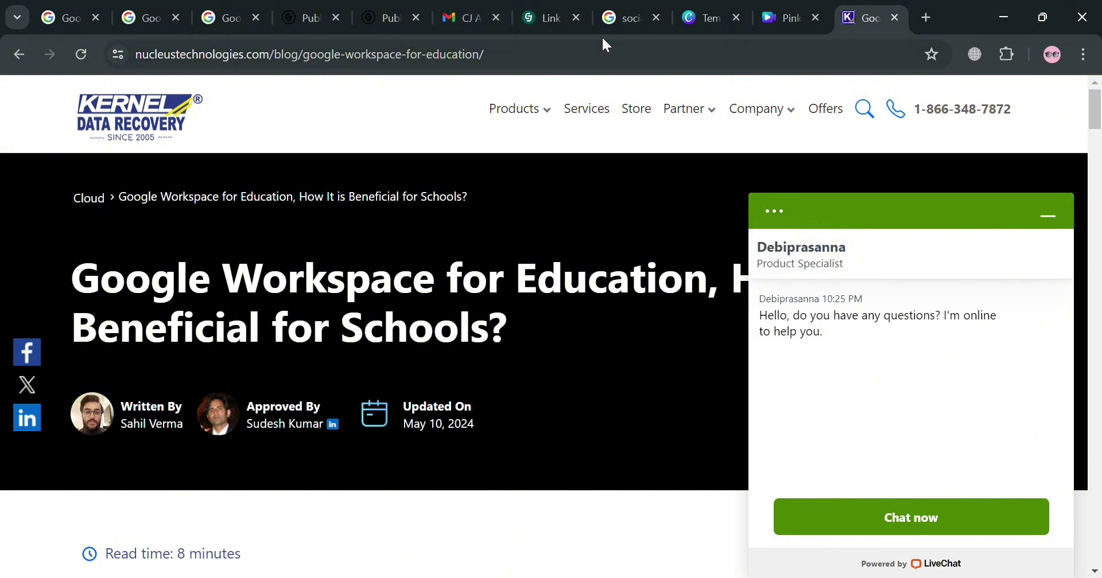
left_click(559, 8)
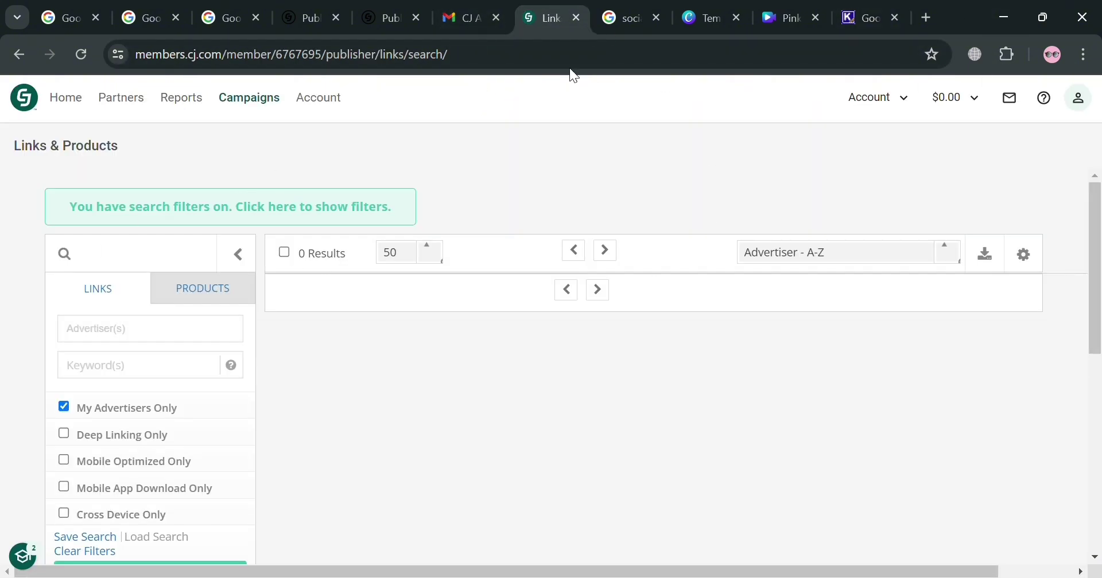
mouse_move(109, 102)
mouse_move(202, 102)
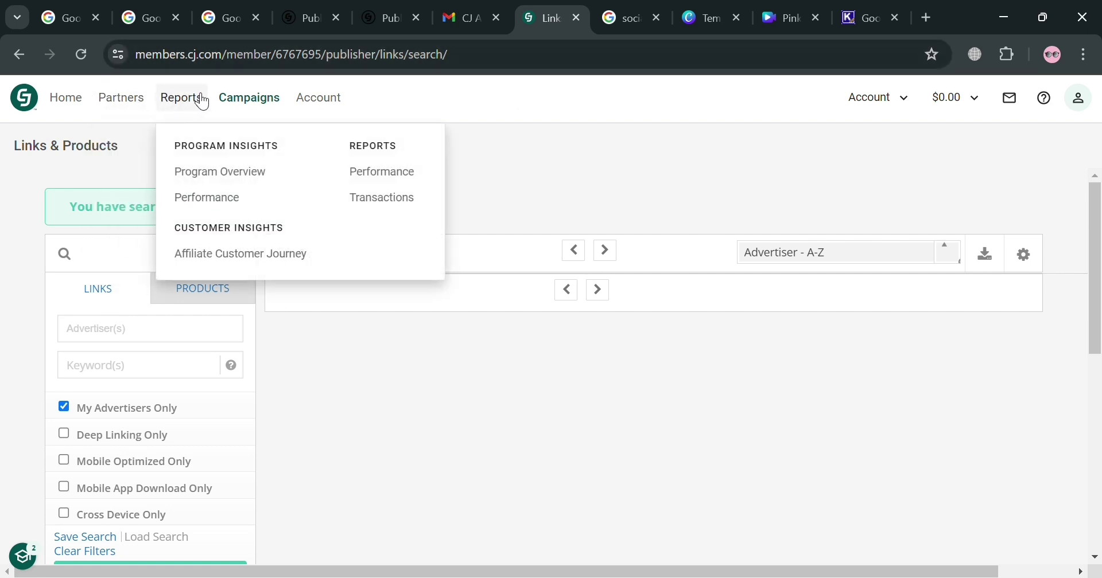